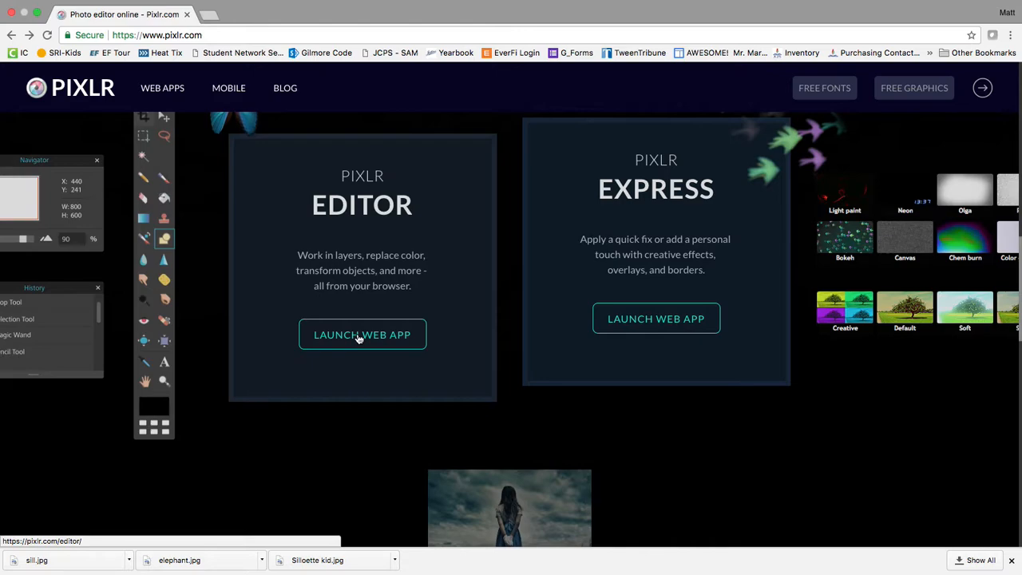
Launch the Pixlr Editor web app from pixlr.com.
click(358, 339)
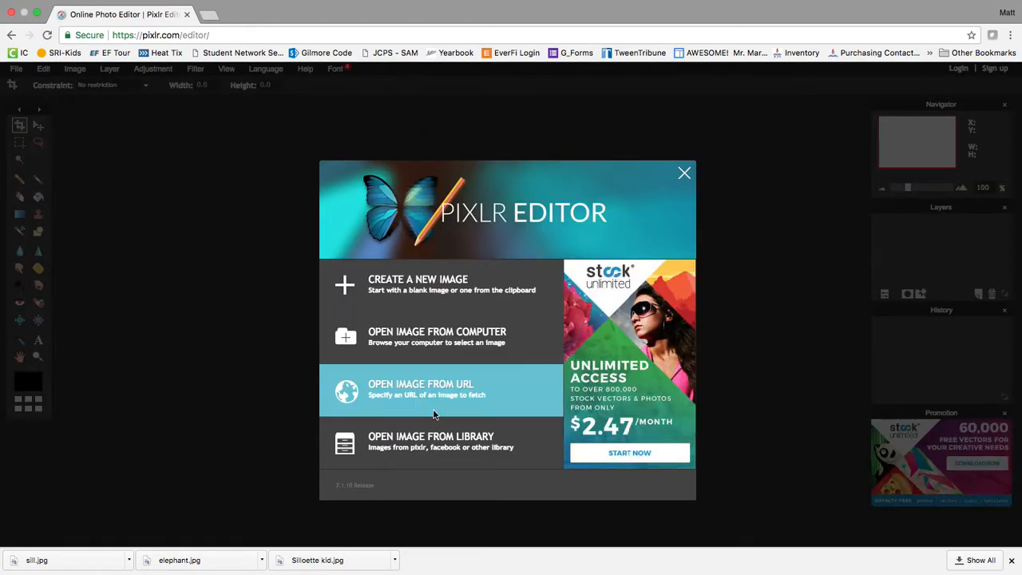
Start a new 800 × 800 pixel image from the start screen.
click(480, 284)
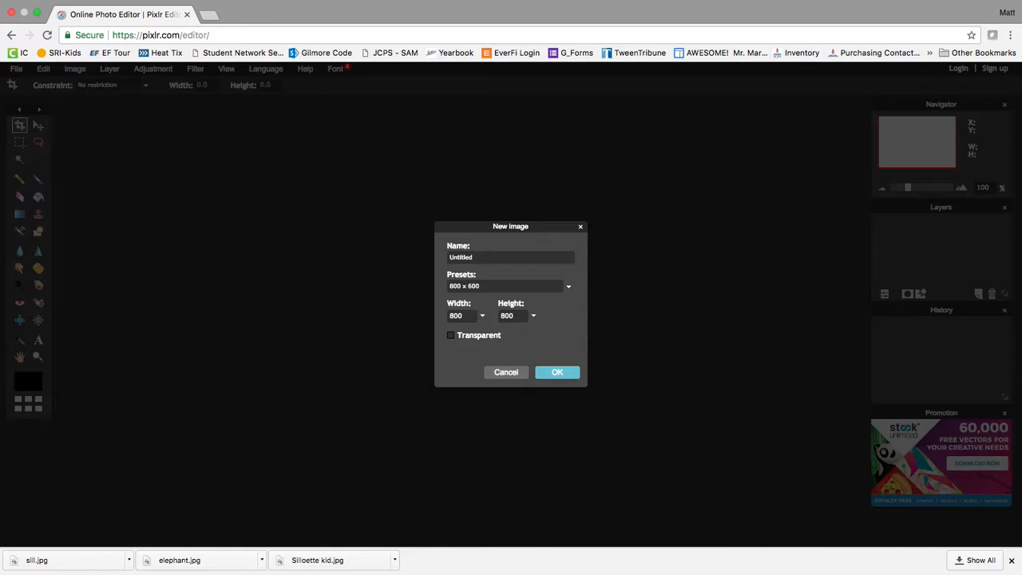
Create the 800×800 canvas, then widen its image window and centre it.
click(565, 373)
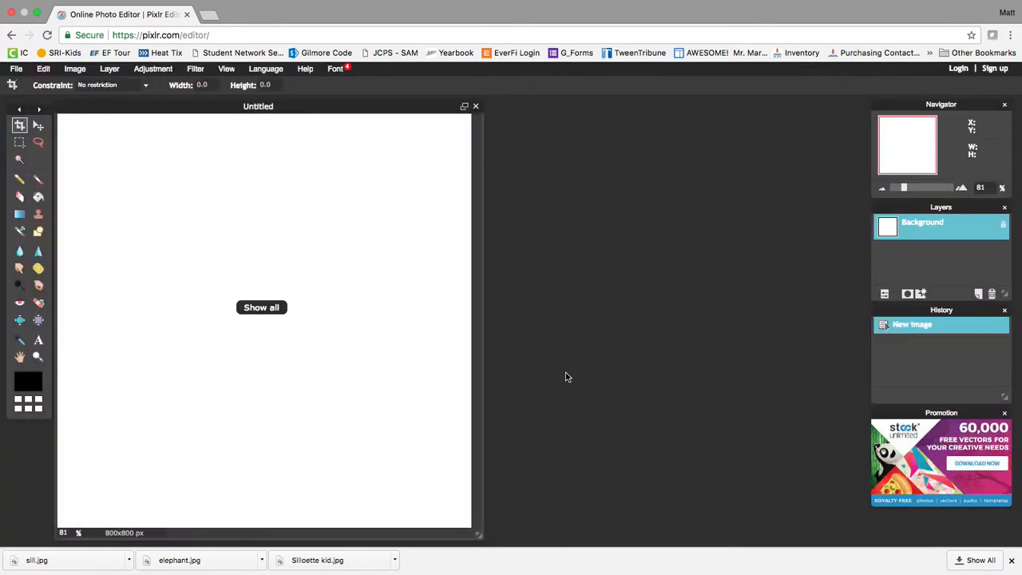
drag(478, 531, 607, 533)
drag(246, 112, 391, 110)
Stack the Navigator, Layers and History panels neatly at the right, reopening Layers via View.
mouse_move(30, 110)
mouse_down()
mouse_move(127, 137)
mouse_move(105, 125)
mouse_move(57, 130)
mouse_move(39, 113)
mouse_up()
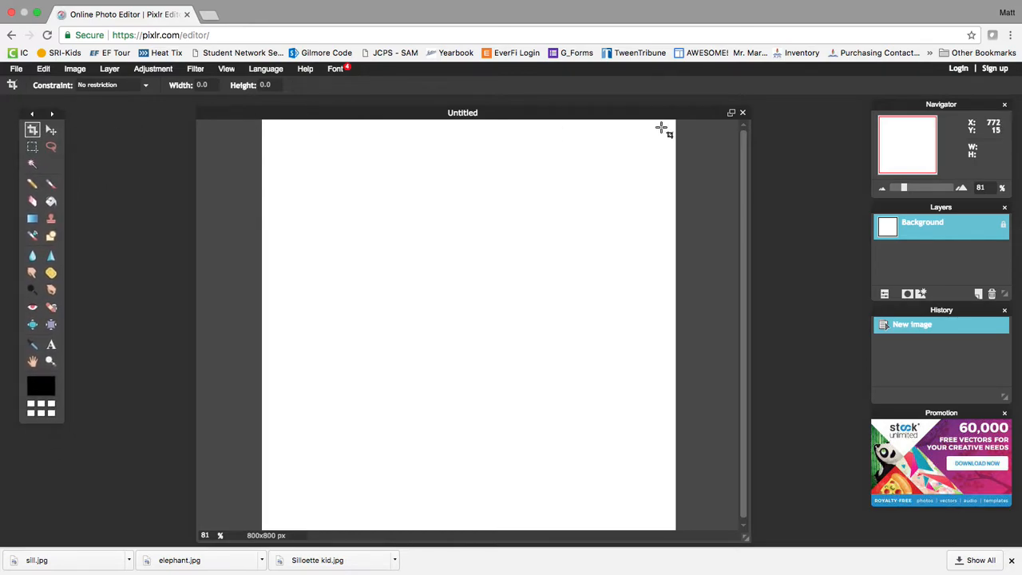
mouse_move(944, 109)
mouse_down()
mouse_move(867, 112)
mouse_move(932, 109)
mouse_up()
drag(942, 209, 884, 217)
mouse_move(974, 311)
mouse_down()
mouse_move(940, 326)
mouse_move(957, 321)
mouse_up()
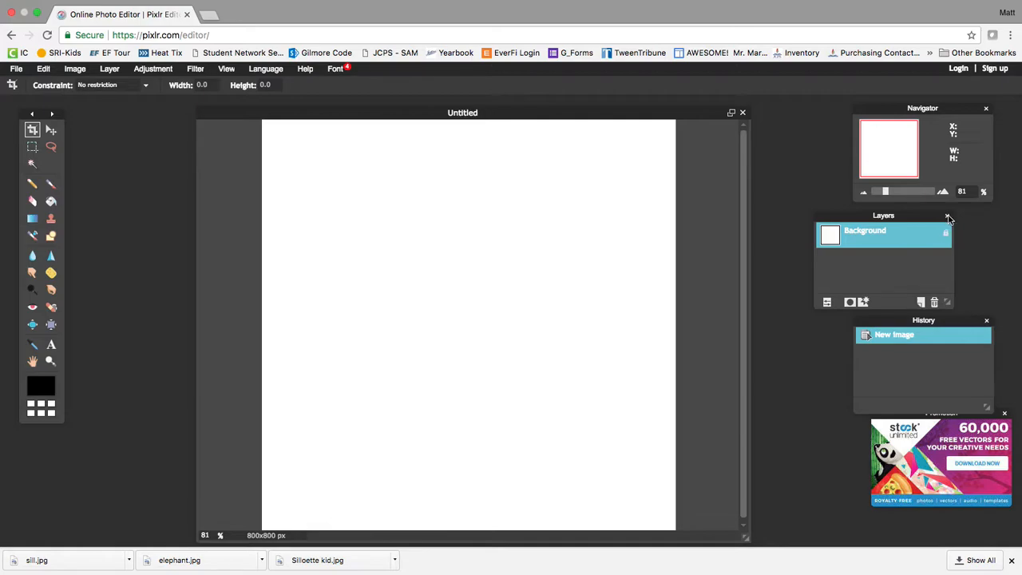
click(948, 216)
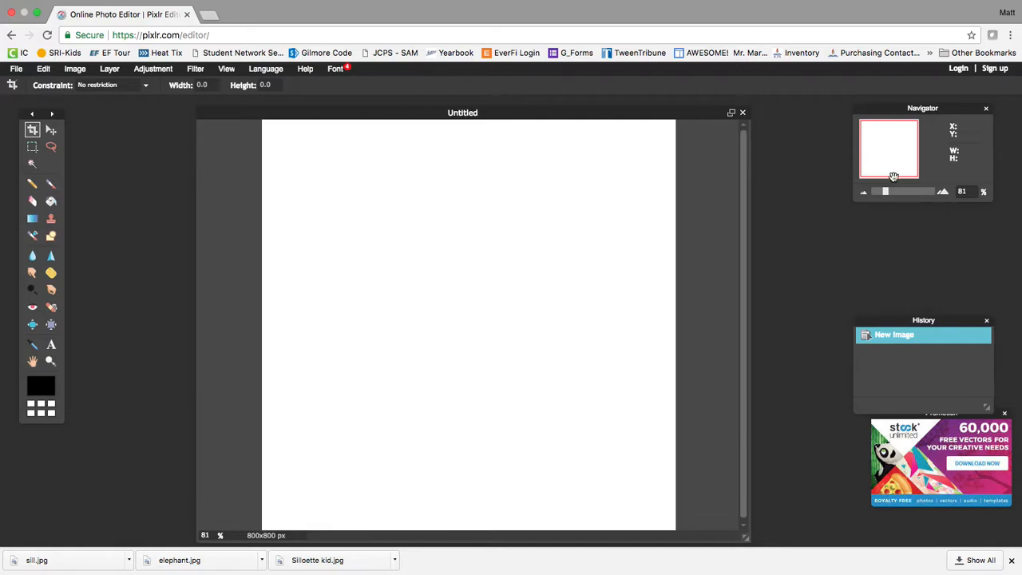
click(226, 70)
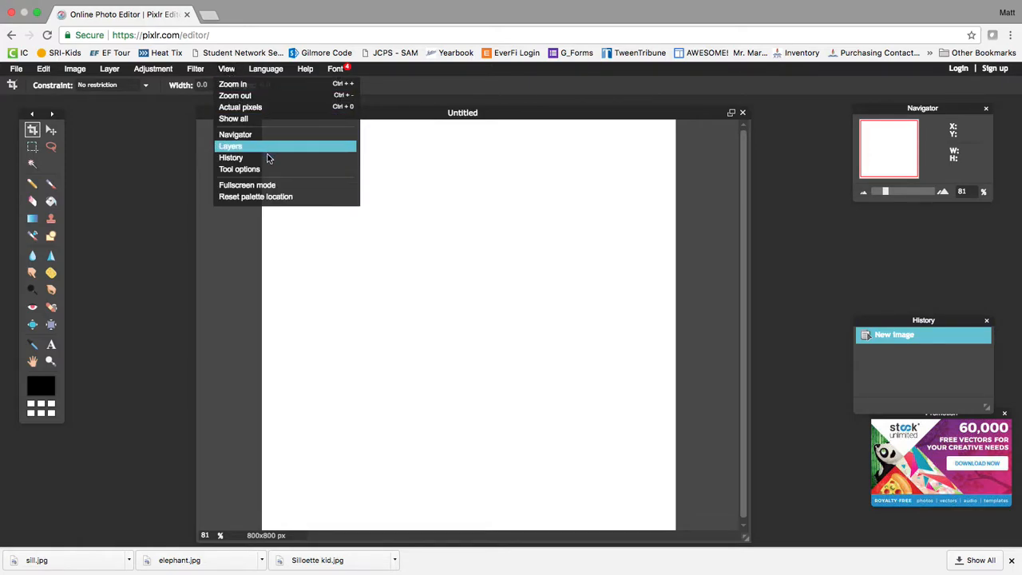
click(230, 147)
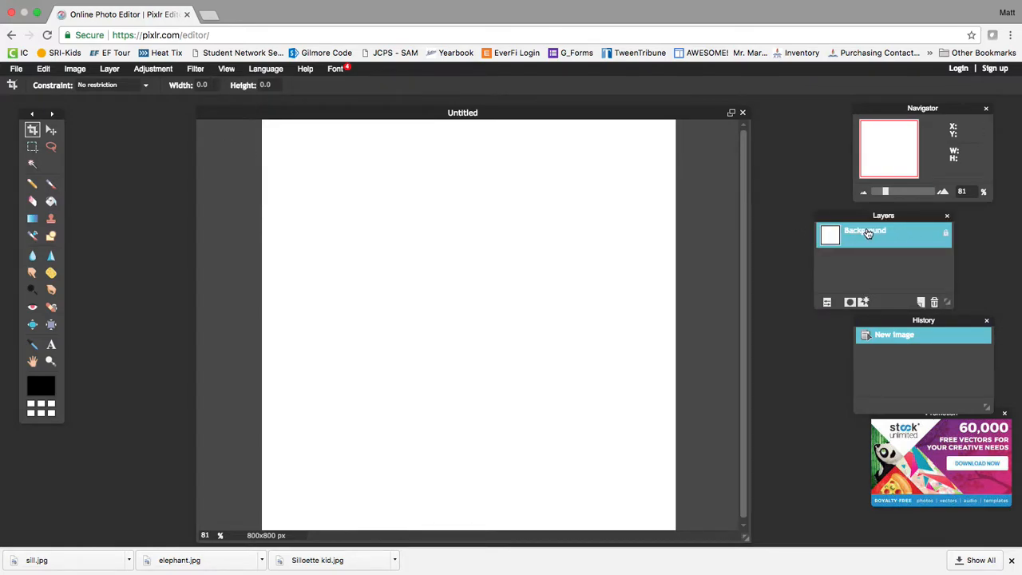
drag(854, 215, 892, 218)
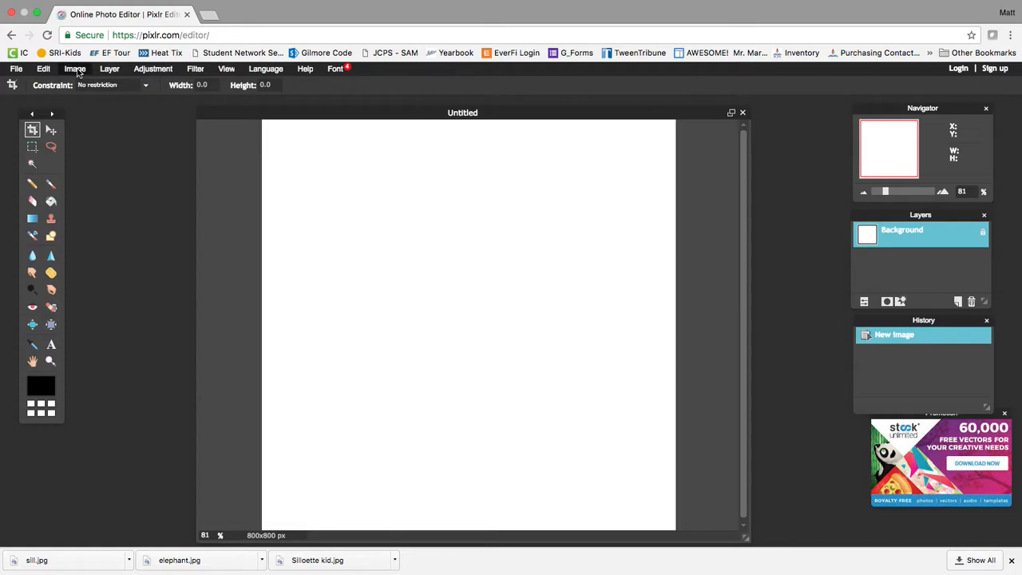
Add elephant.jpg as a new layer via Layer > Open image as layer.
click(109, 69)
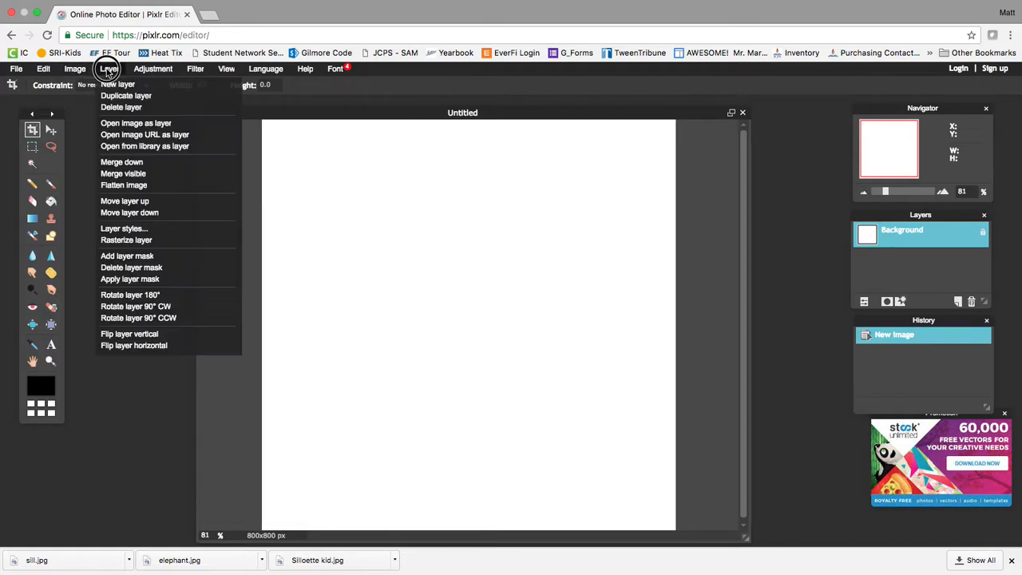
click(131, 123)
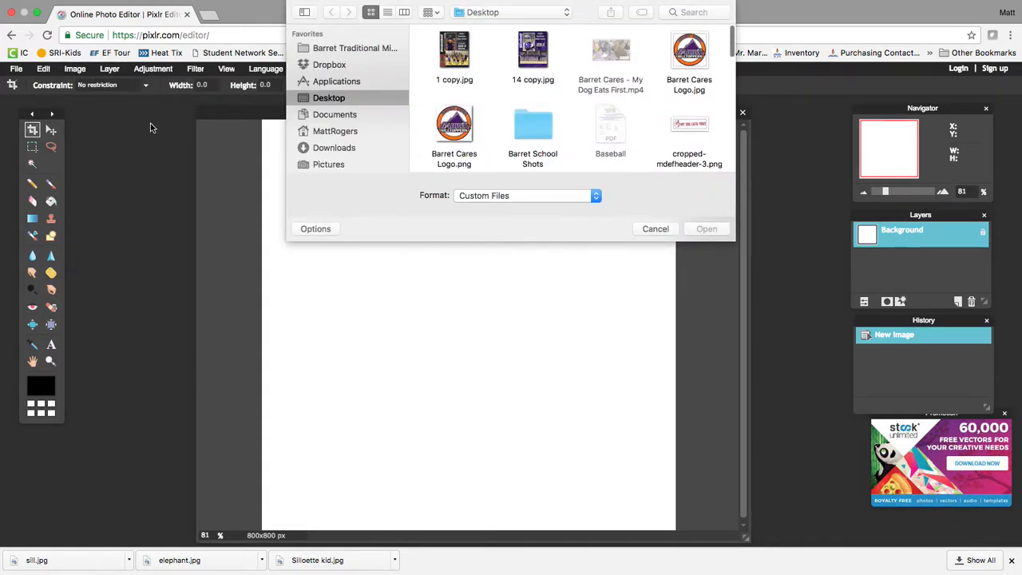
scroll(478, 120, down, 5)
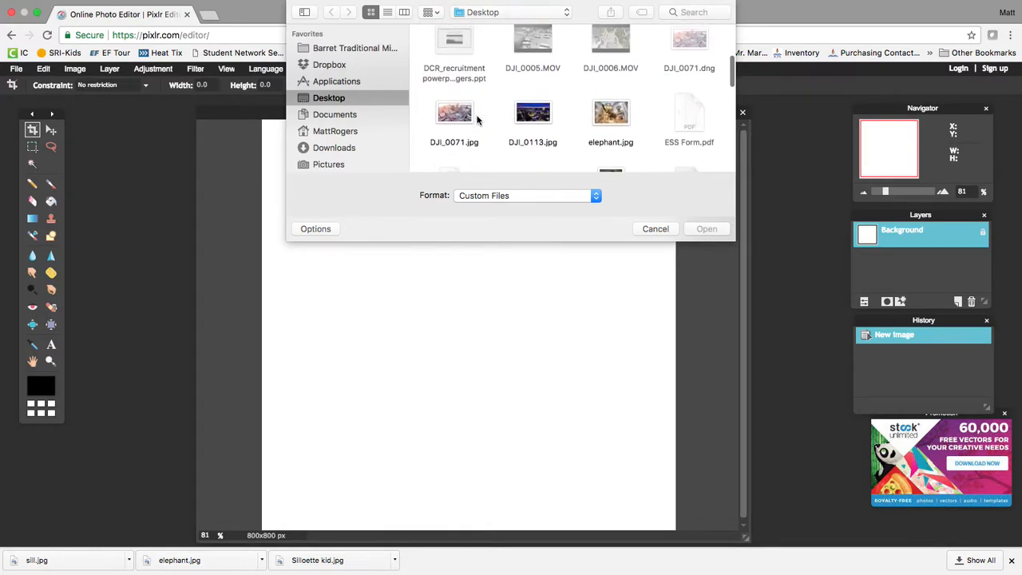
scroll(526, 118, down, 2)
scroll(526, 118, up, 1)
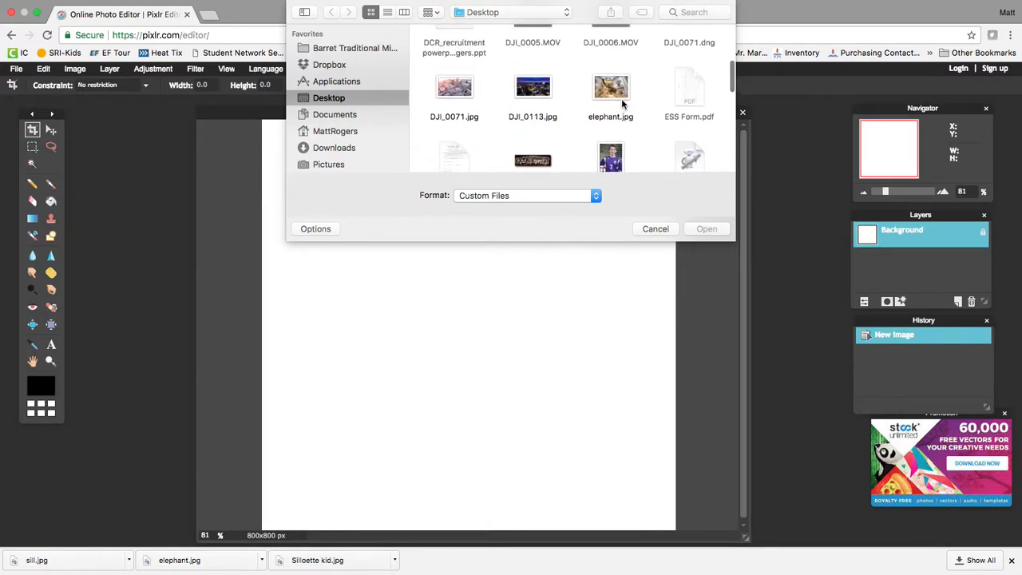
double_click(615, 87)
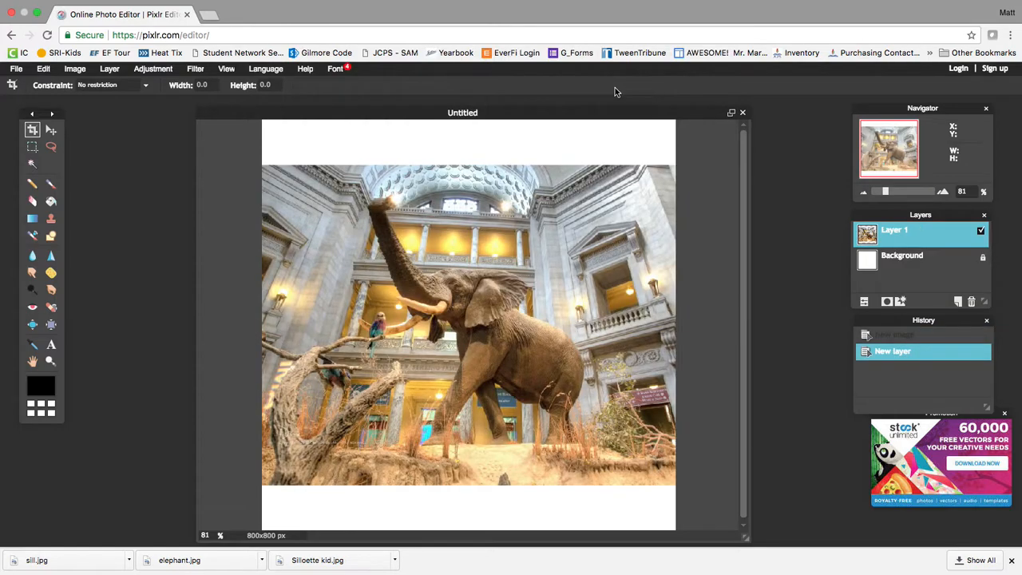
Rename Layer 1 to 'DC Picture'.
double_click(901, 232)
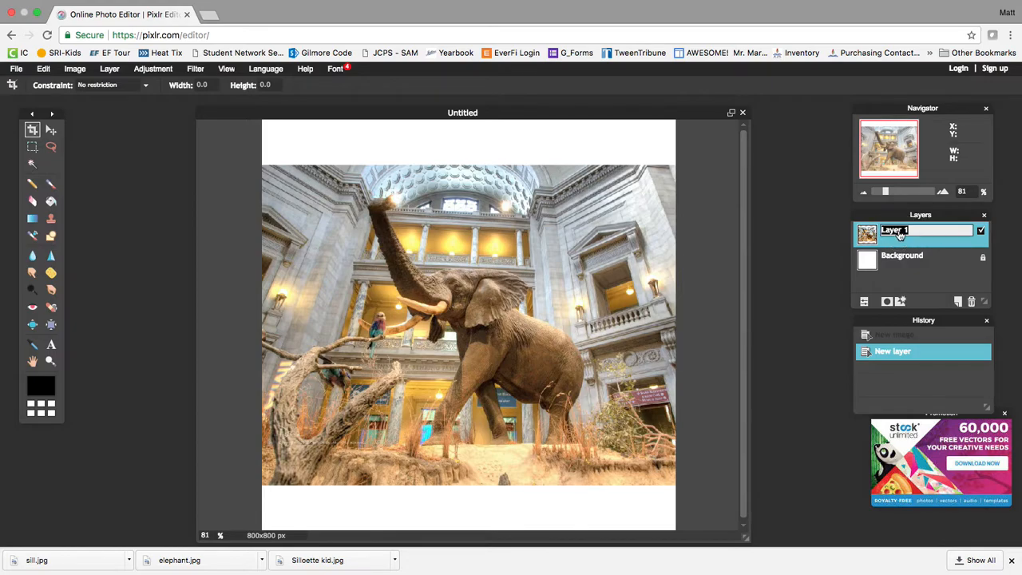
text(DC Picture)
click(806, 255)
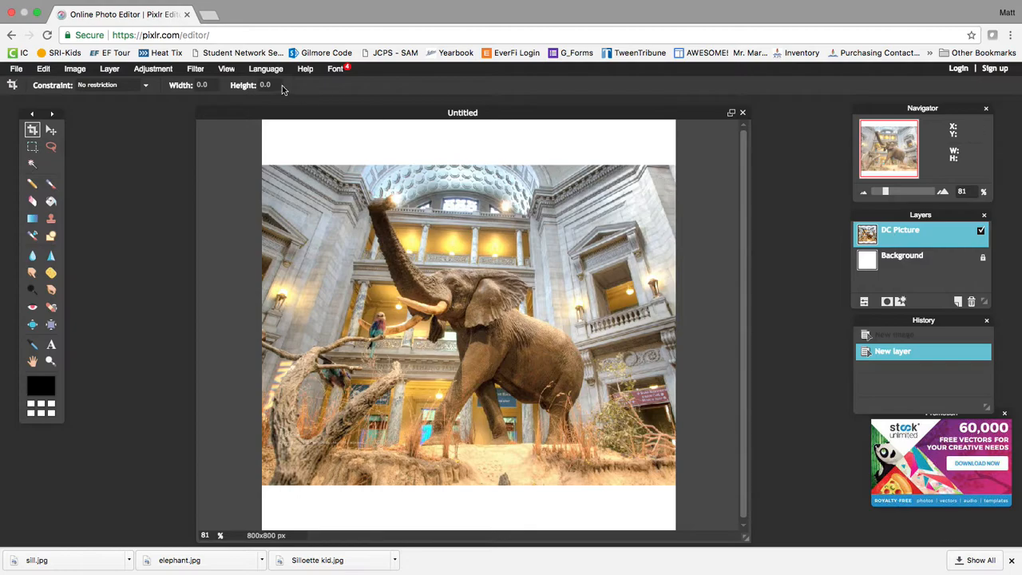
Add sill.jpg as a new layer via Layer > Open image as layer.
click(109, 71)
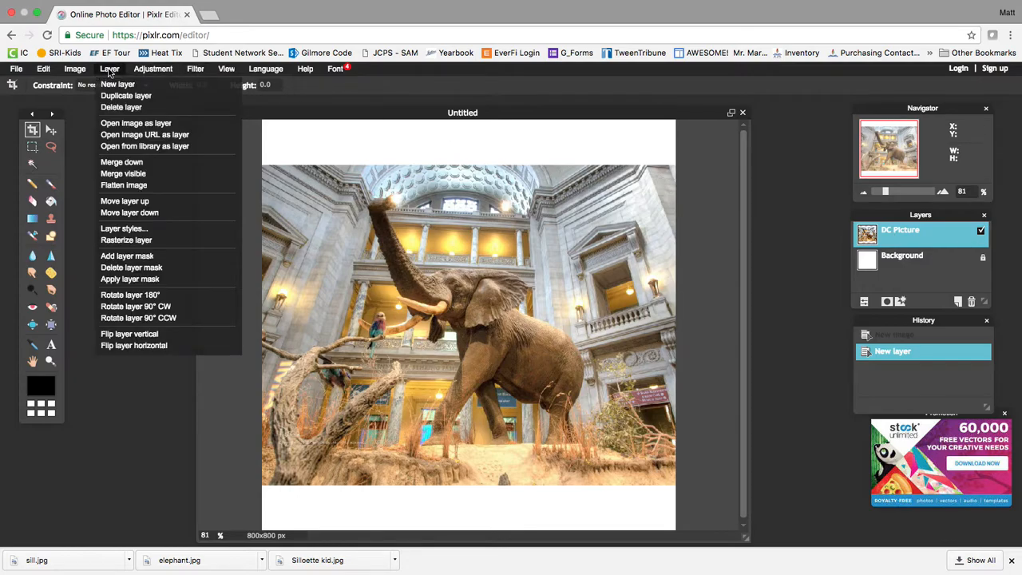
click(124, 124)
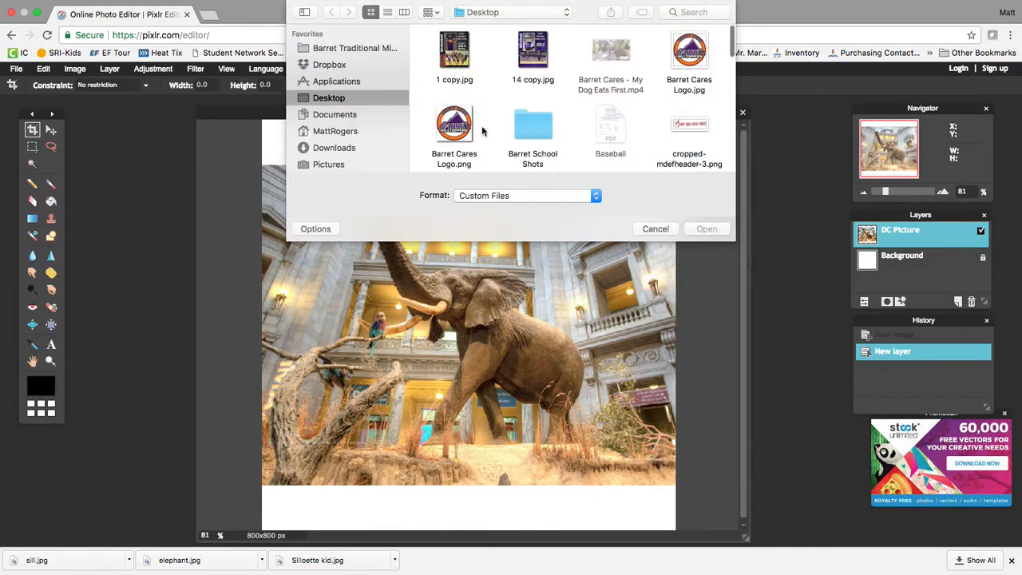
scroll(556, 121, down, 5)
scroll(557, 122, down, 10)
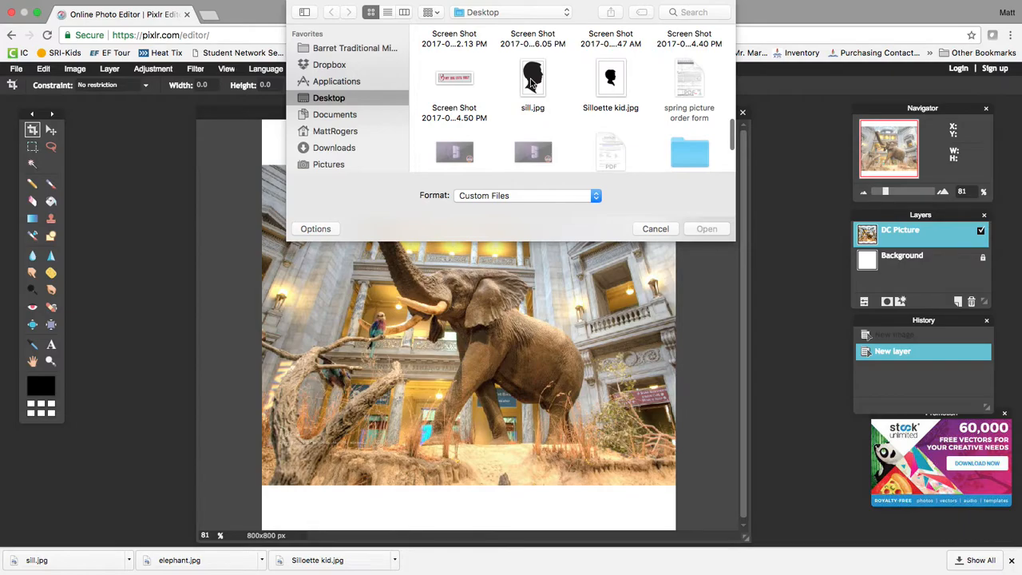
double_click(530, 77)
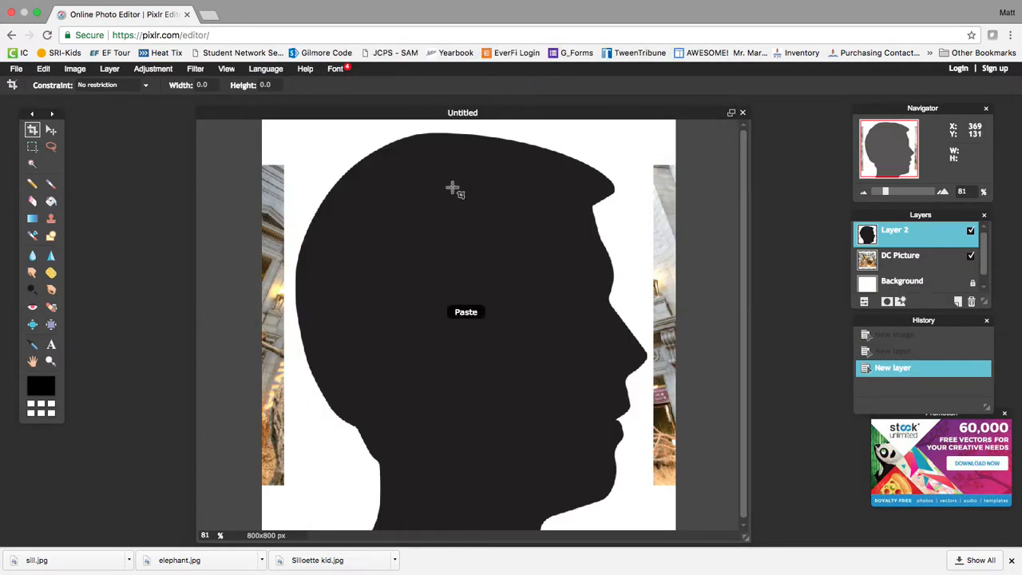
Rename Layer 2 to 'ME Picture'.
double_click(895, 233)
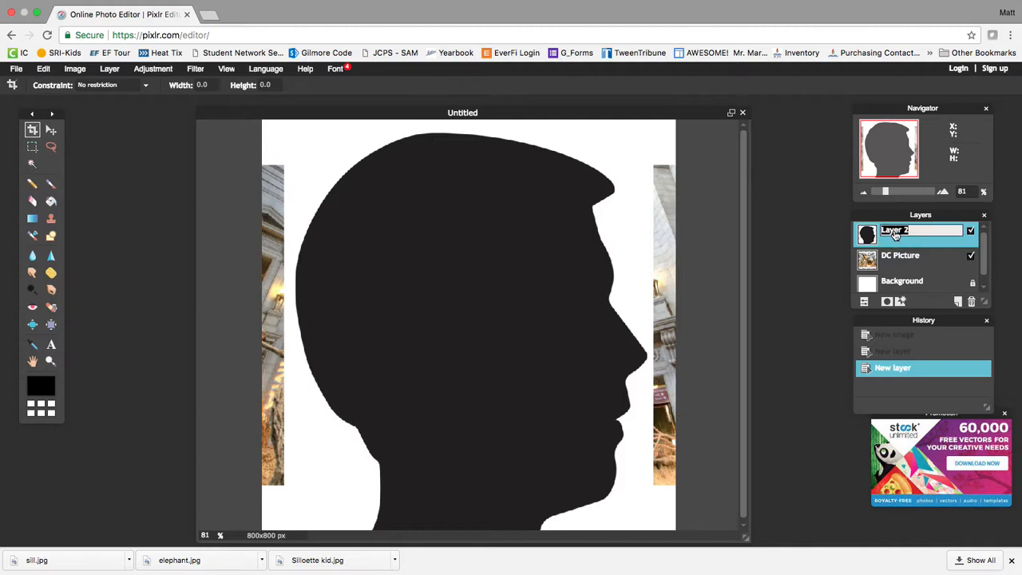
text(ME Picture)
key(Return)
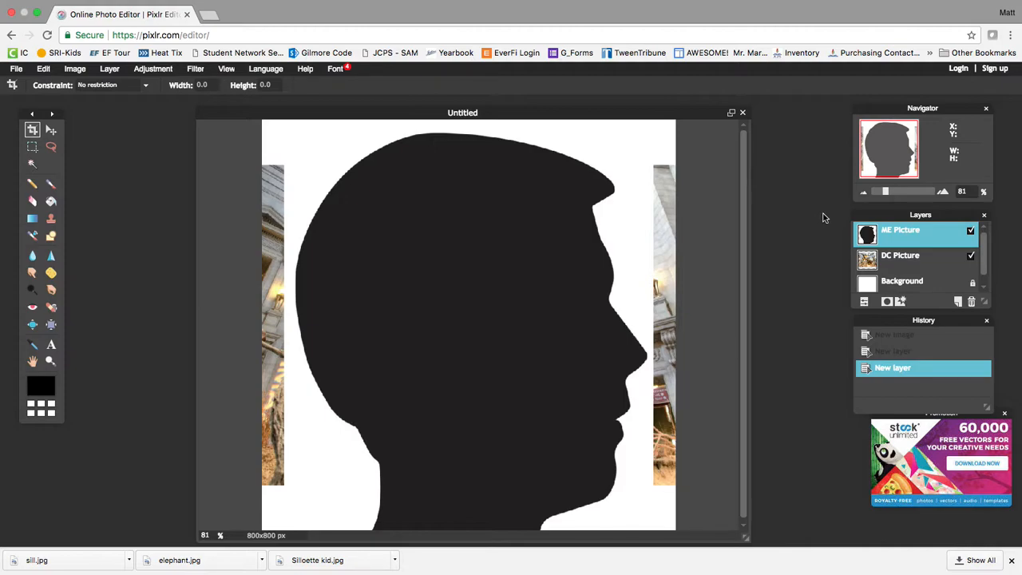
Start a free transform on the ME Picture silhouette, then discard the unapplied resize with No.
click(905, 255)
drag(905, 255, 905, 256)
click(903, 235)
click(43, 70)
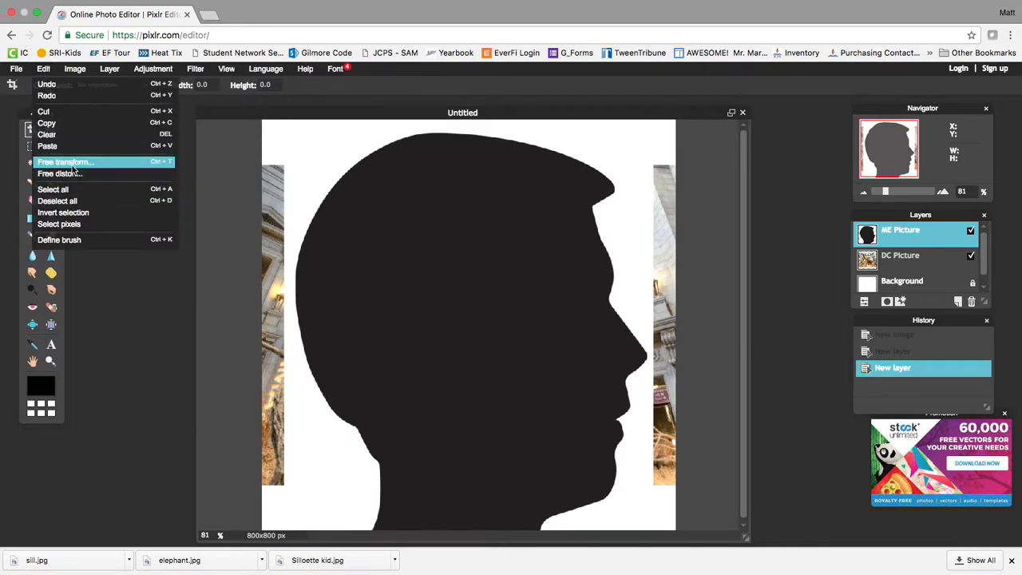
click(71, 163)
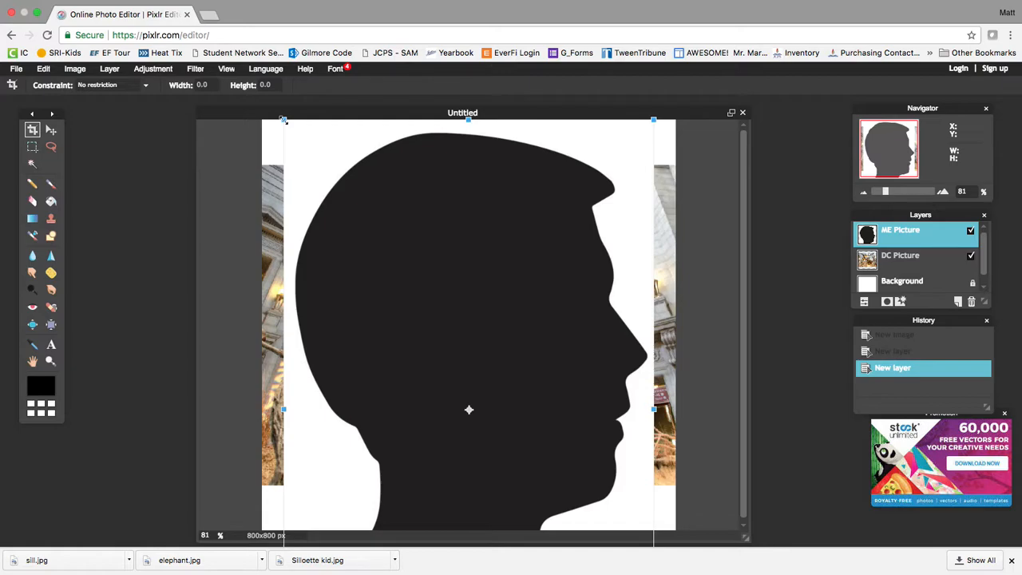
drag(283, 120, 323, 200)
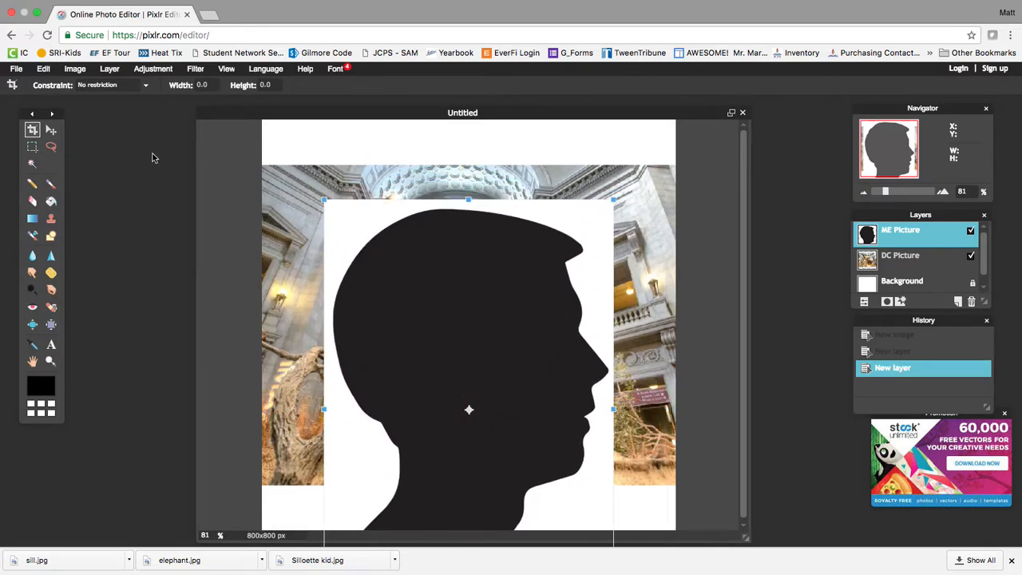
click(44, 70)
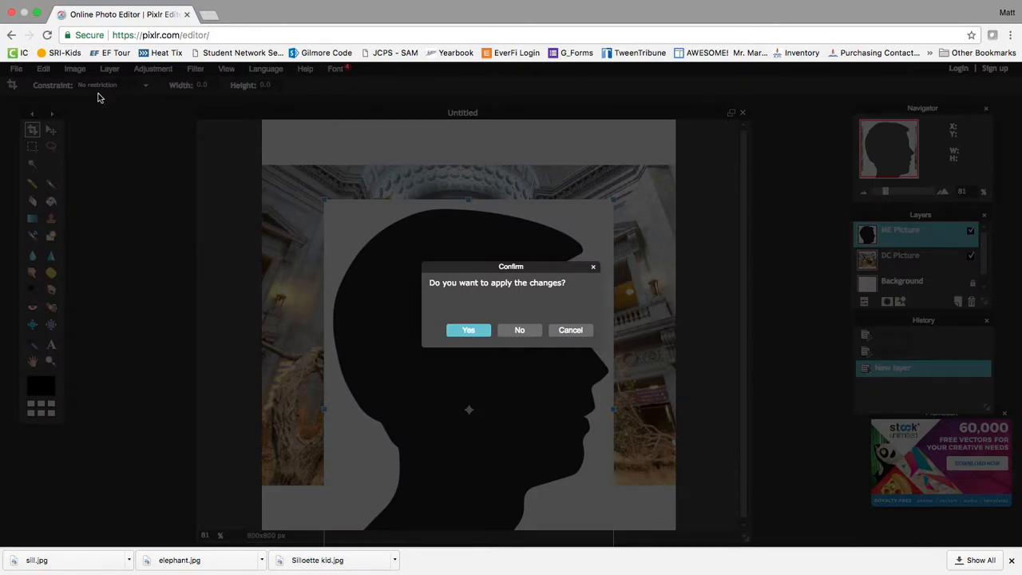
click(520, 331)
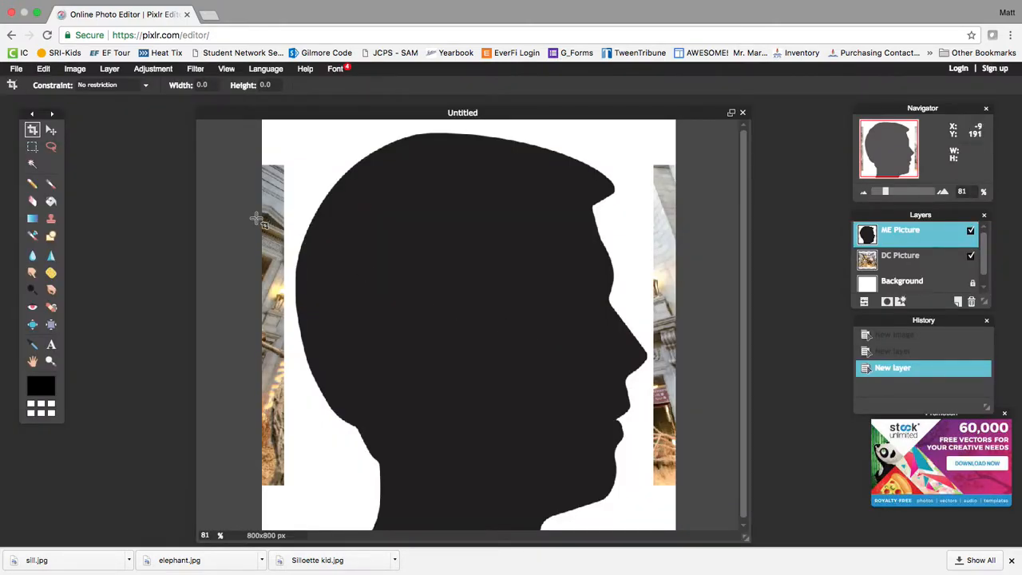
Free-transform the ME Picture silhouette, scaling and centring it over the museum photo, and apply.
click(43, 70)
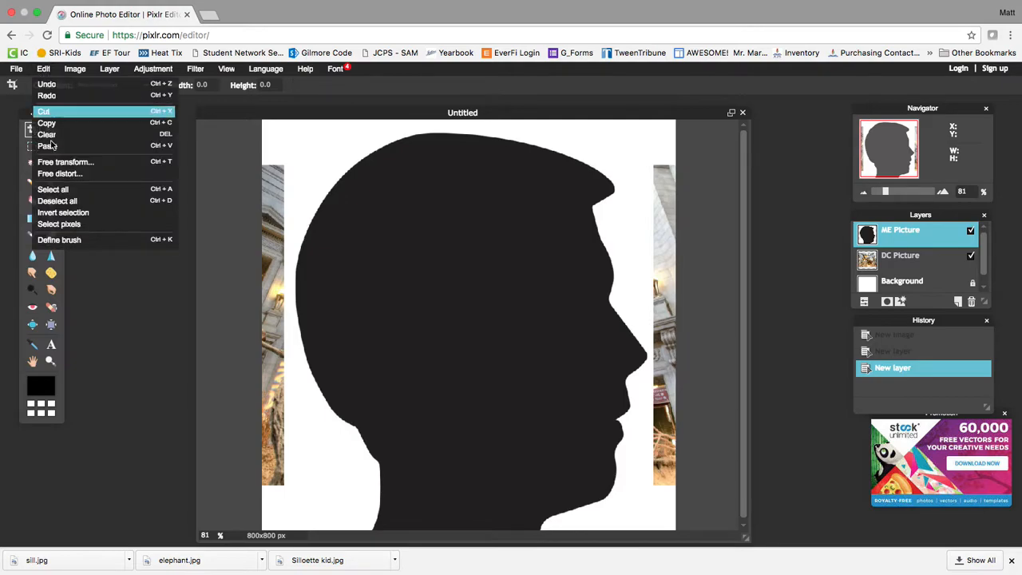
click(61, 162)
drag(287, 131, 352, 181)
drag(440, 258, 403, 165)
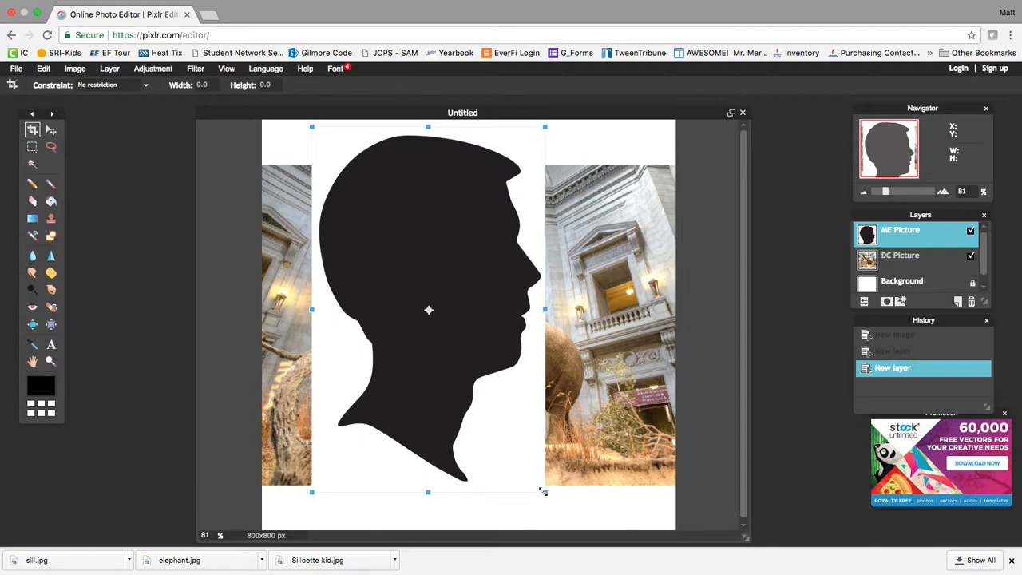
drag(543, 492, 553, 502)
drag(444, 333, 477, 336)
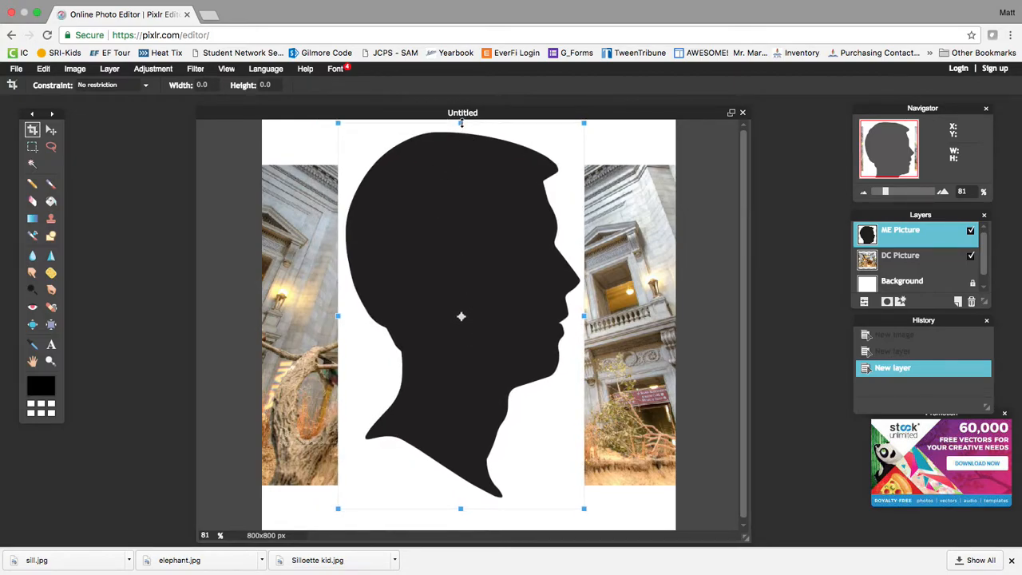
drag(461, 169, 462, 172)
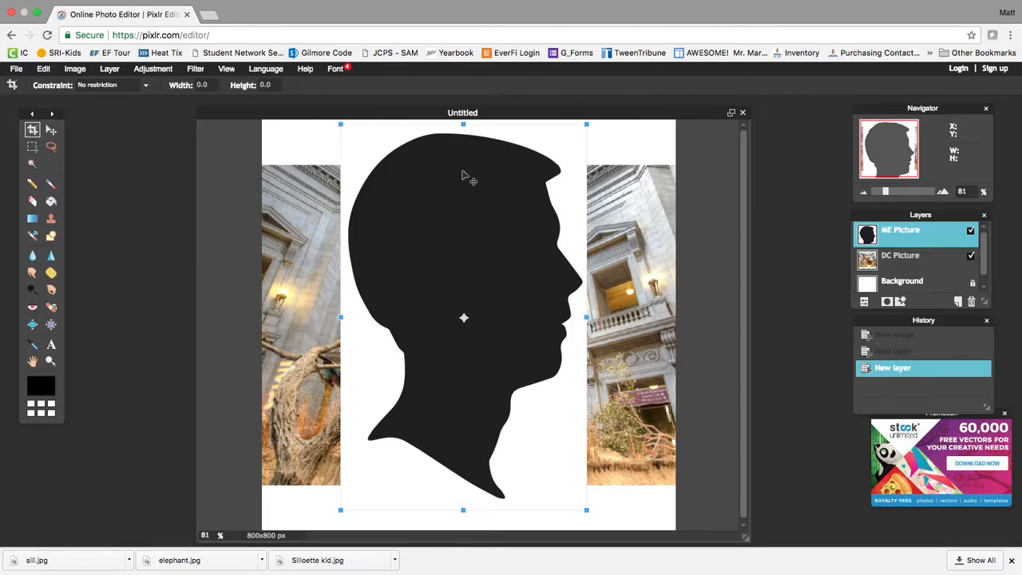
key(Return)
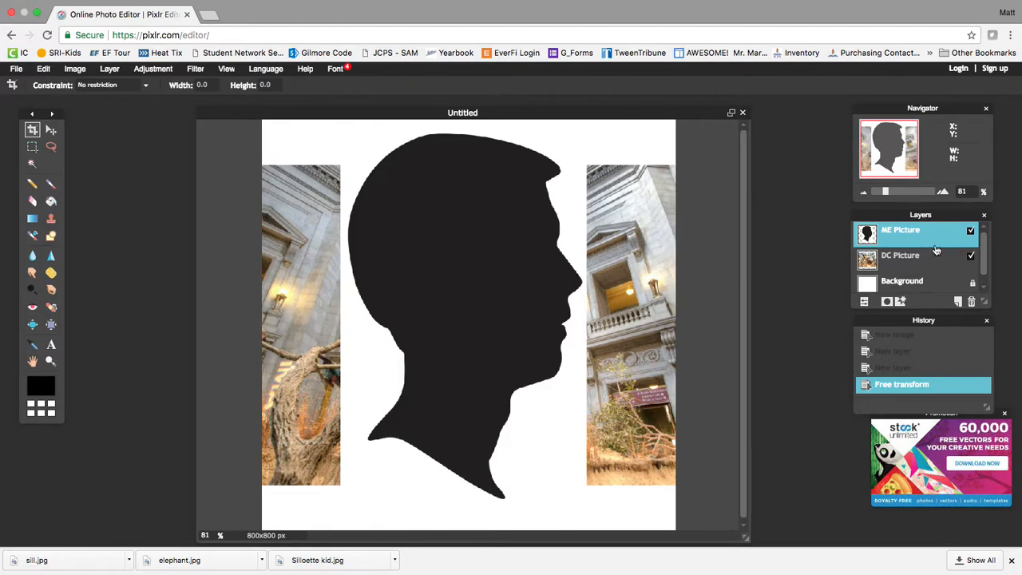
On ME Picture, Magic Wand-select the black head silhouette and delete it.
click(918, 283)
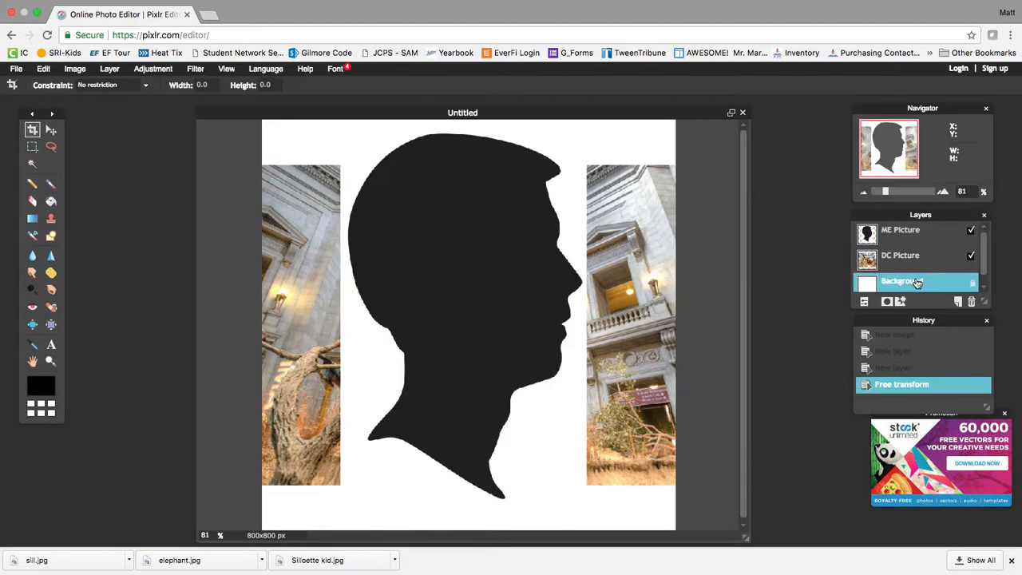
click(906, 265)
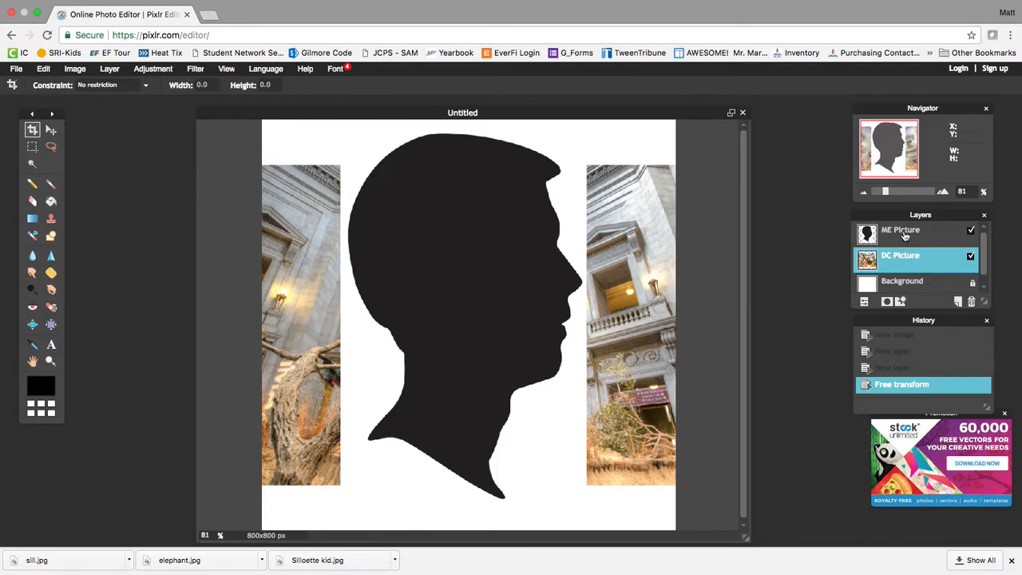
click(905, 235)
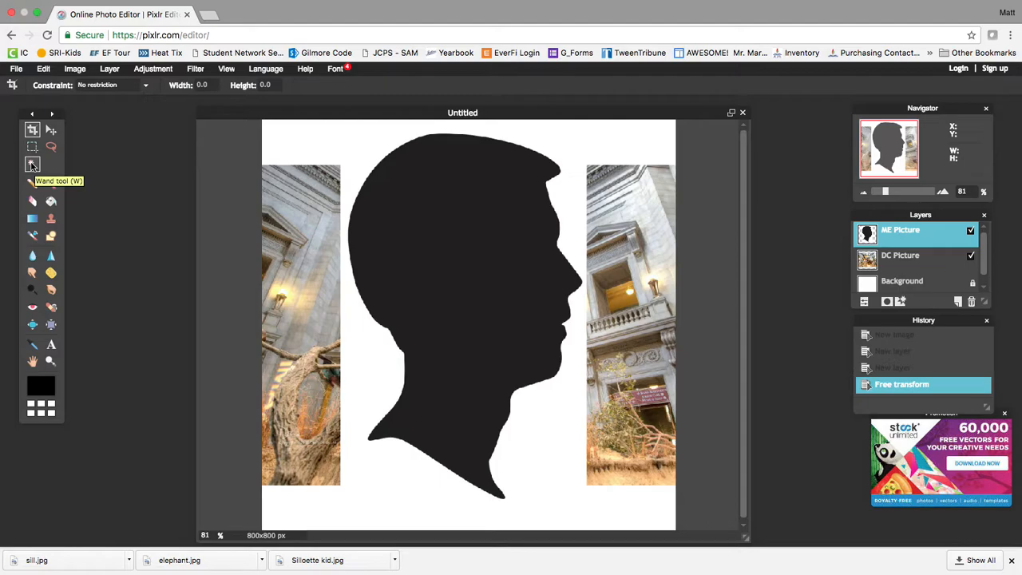
click(32, 166)
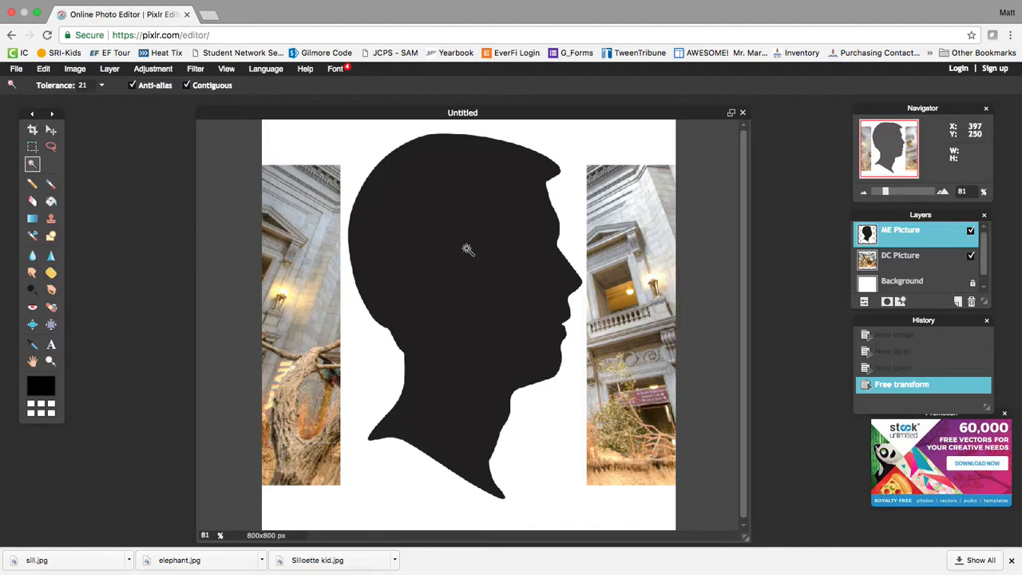
click(455, 241)
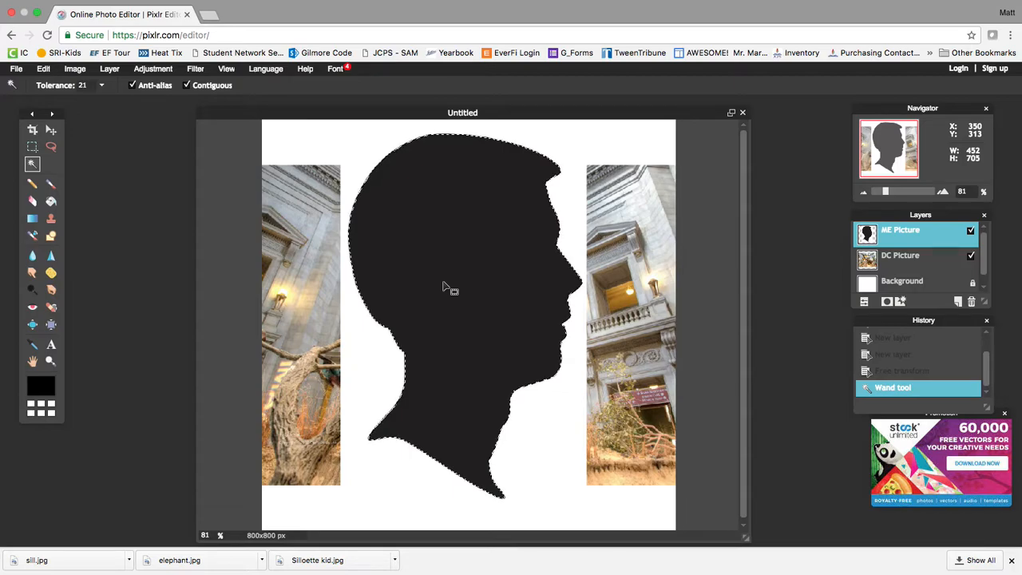
key(Delete)
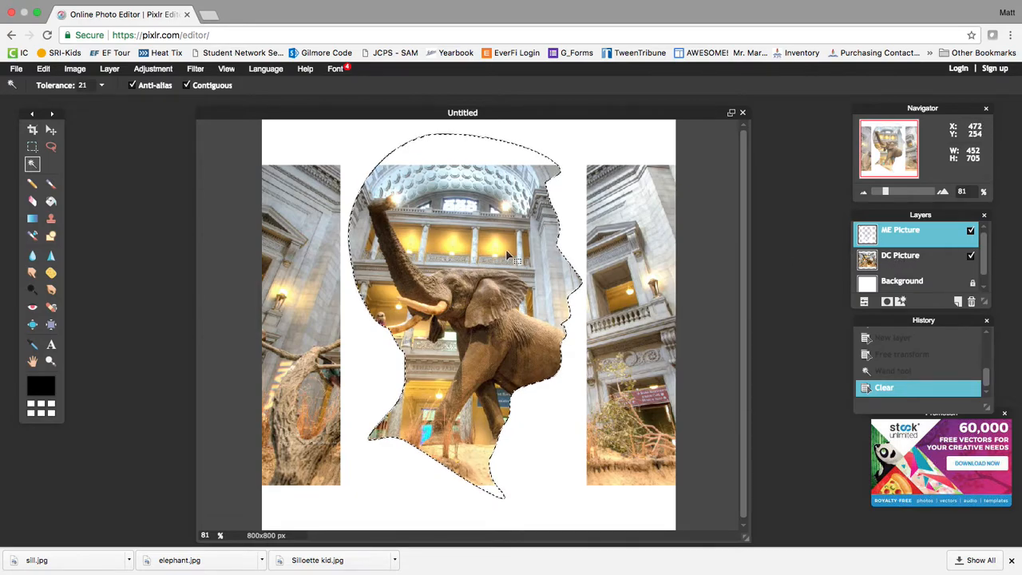
Deselect all and switch to the Brush tool.
click(45, 70)
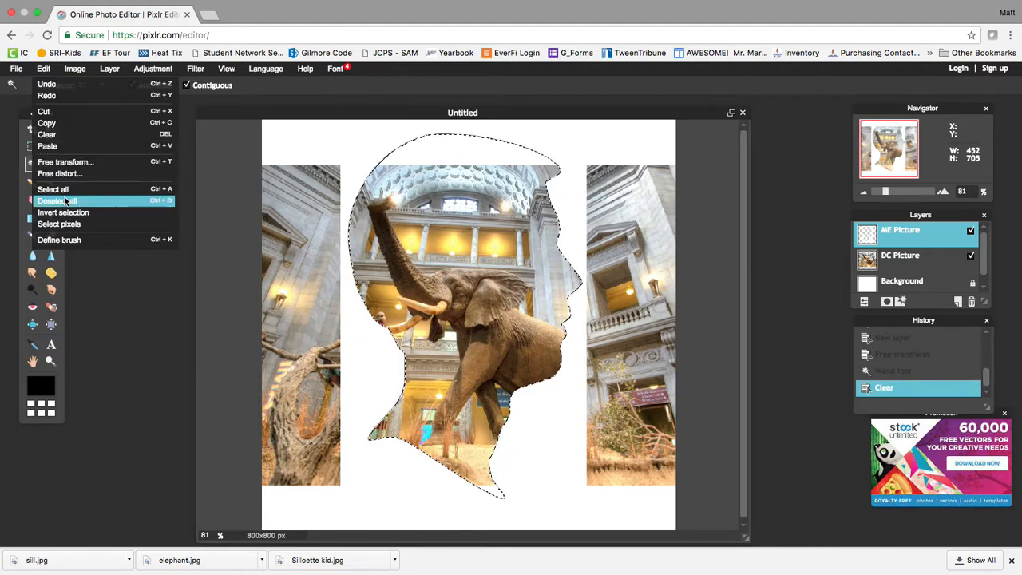
click(66, 201)
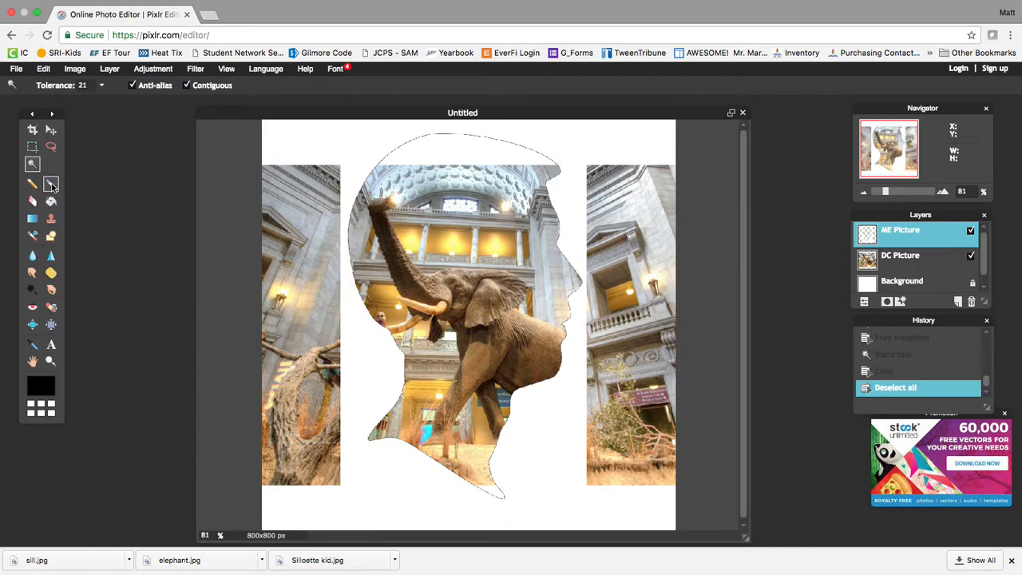
click(51, 184)
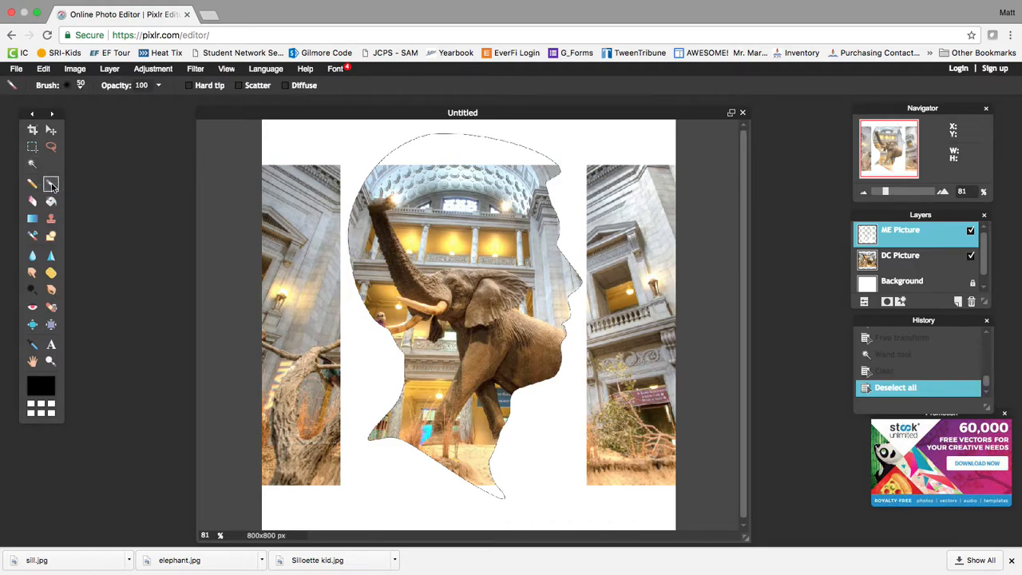
Set the foreground painting colour to white (ffffff).
click(43, 390)
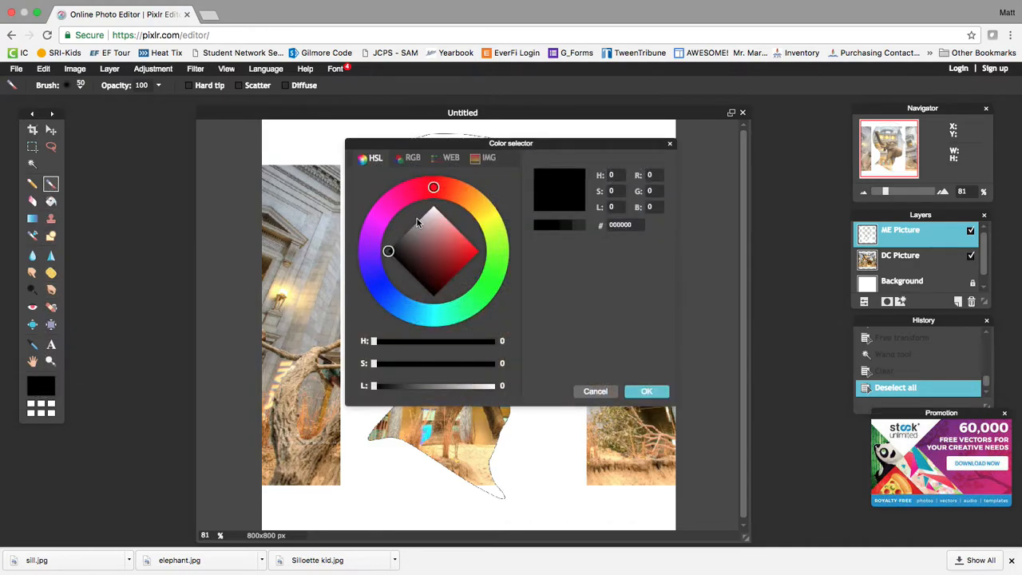
drag(432, 190, 450, 189)
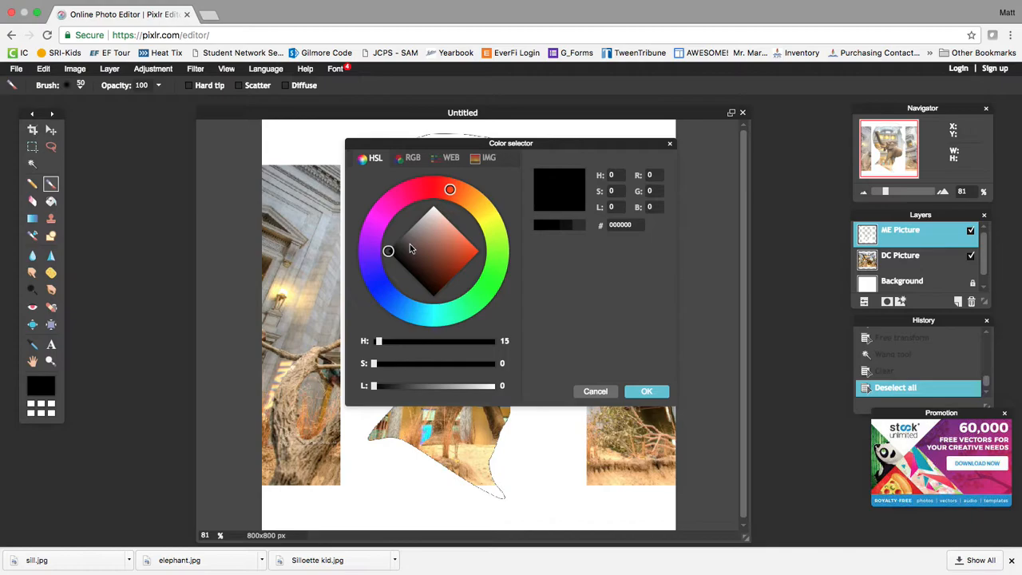
drag(411, 249, 433, 206)
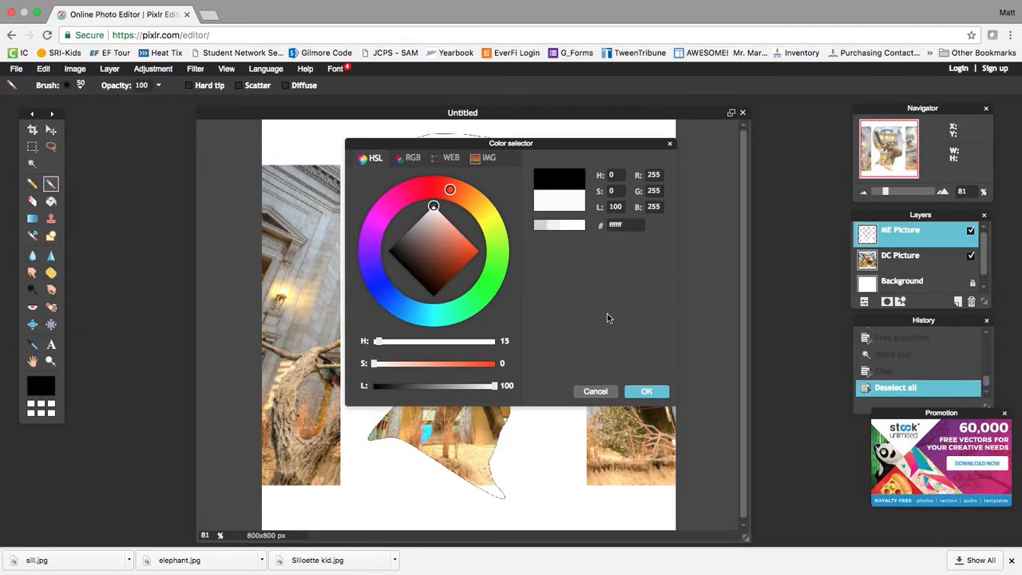
click(647, 392)
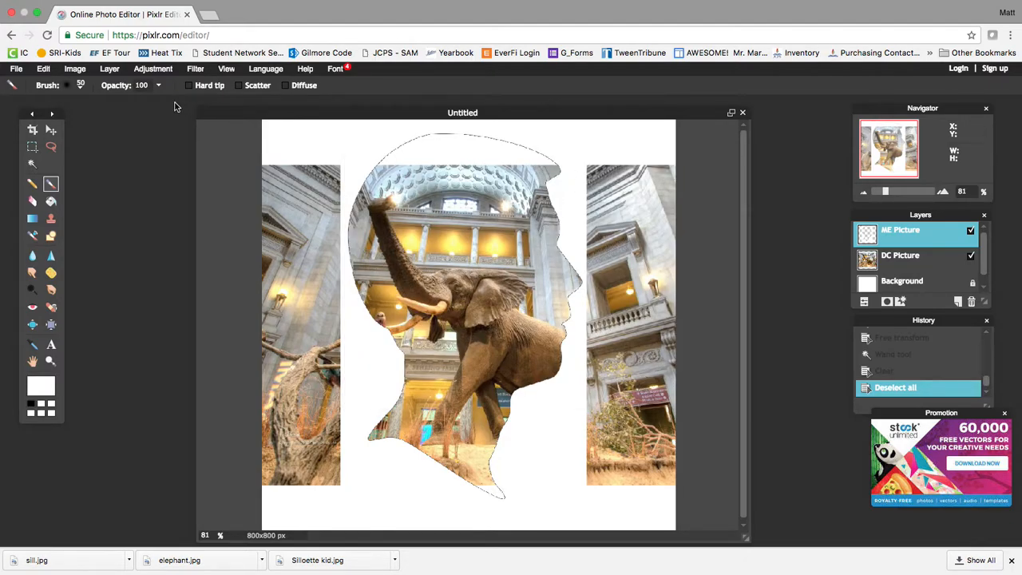
Pick the 100 px brush from the Brush presets.
click(80, 85)
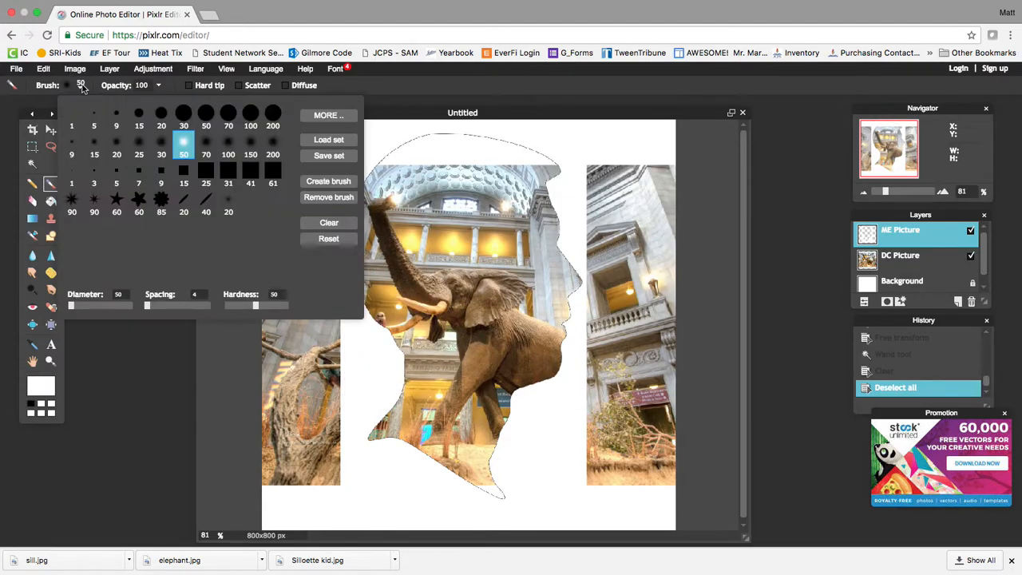
click(250, 115)
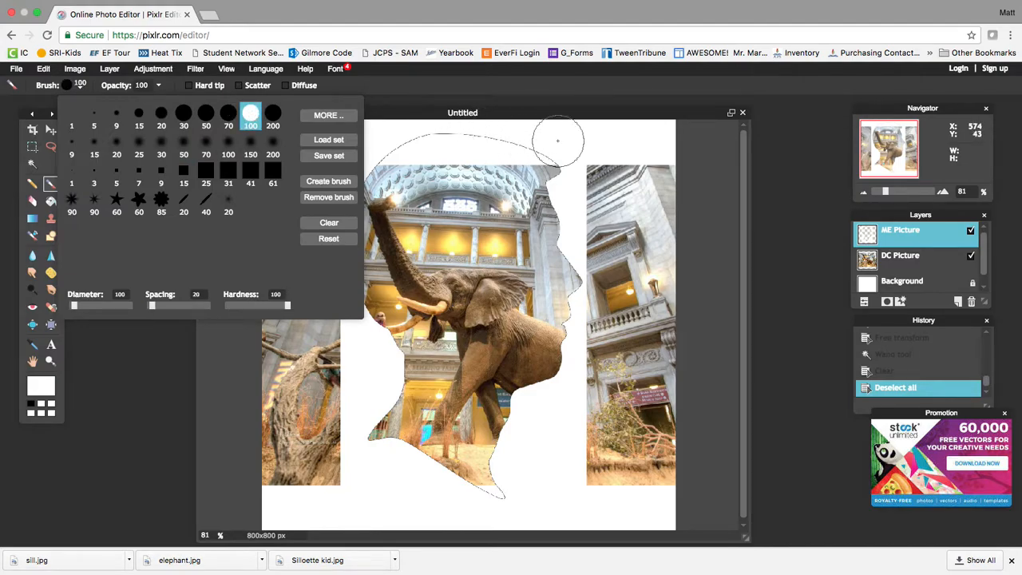
click(638, 148)
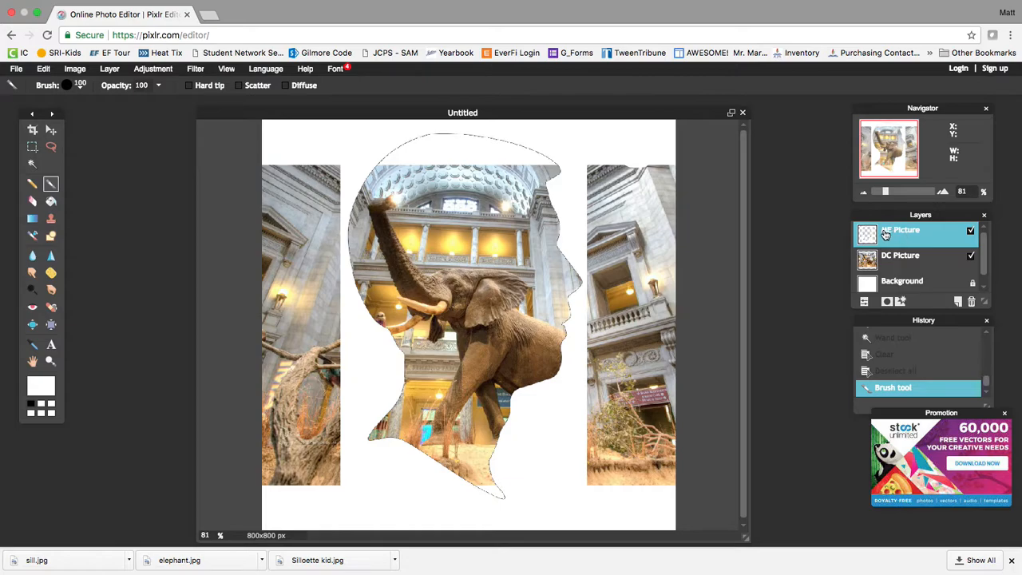
Paint white over the right photo strip, then undo the last two strokes.
mouse_move(651, 156)
mouse_down()
mouse_move(651, 368)
mouse_move(672, 490)
mouse_move(593, 474)
mouse_move(623, 429)
mouse_move(601, 417)
mouse_move(600, 168)
mouse_move(628, 164)
mouse_move(619, 161)
mouse_move(635, 184)
mouse_move(638, 455)
mouse_up()
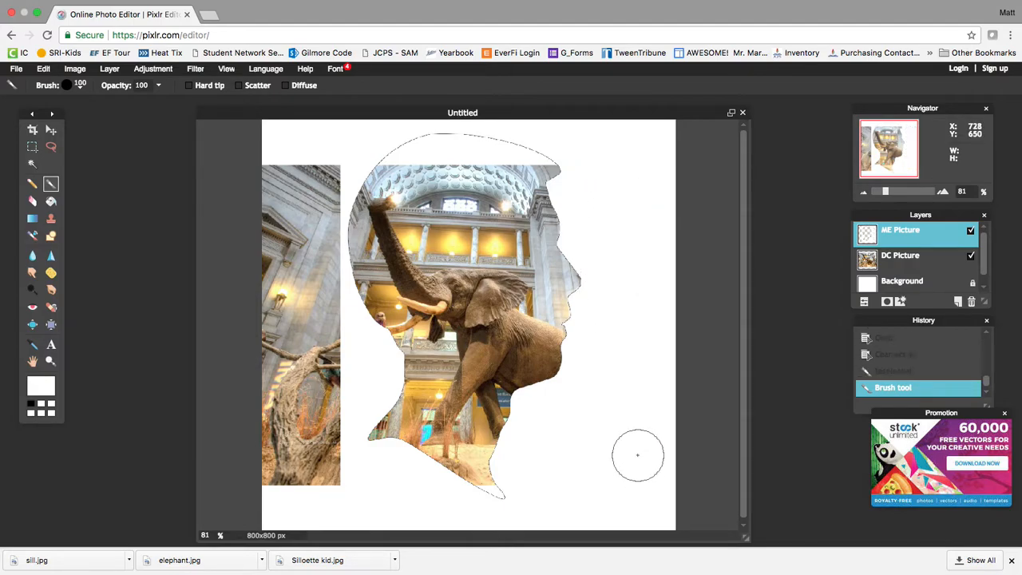
click(586, 282)
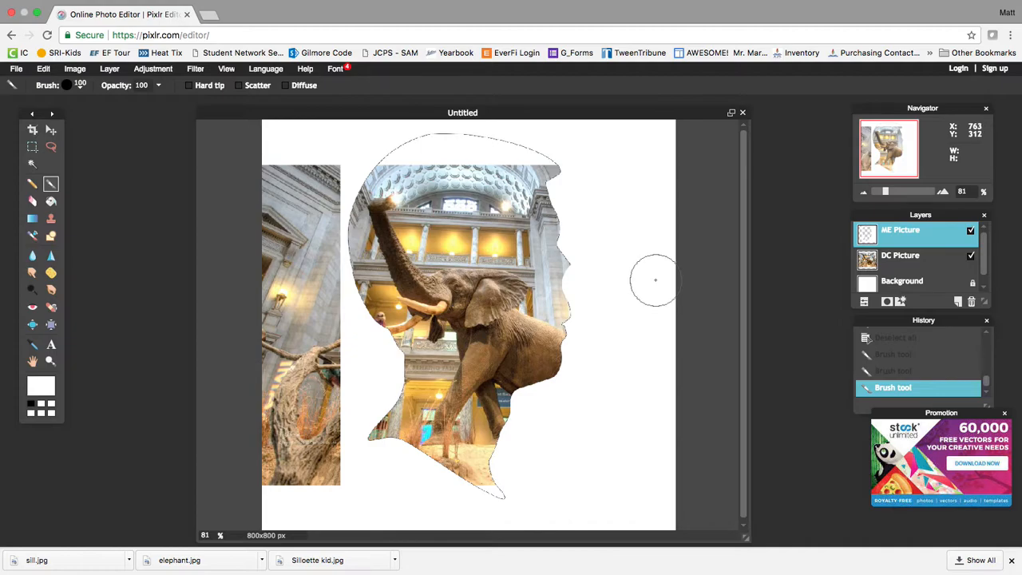
click(44, 69)
click(48, 77)
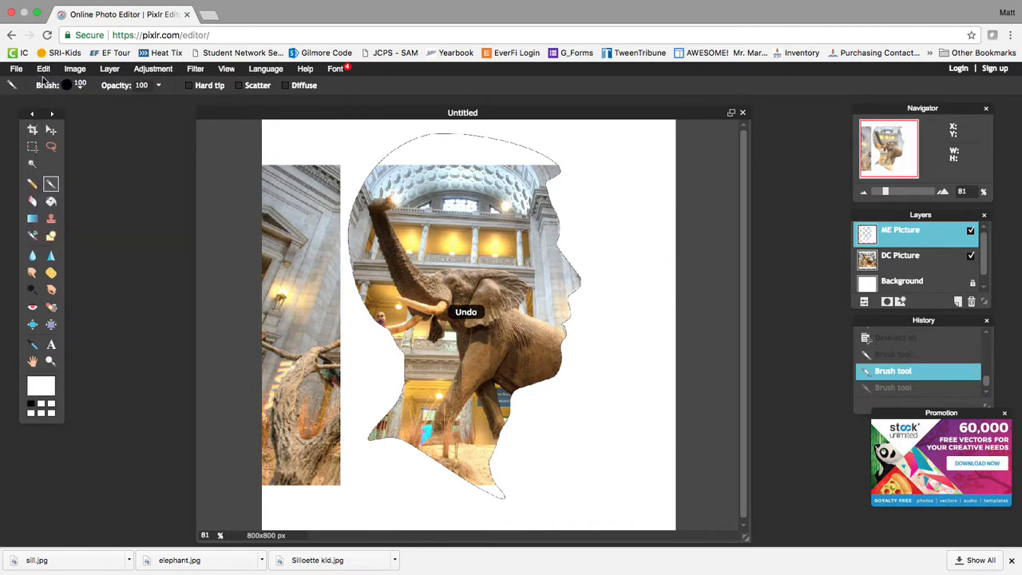
click(43, 70)
click(48, 80)
Paint white over the right and left photo strips outside the head.
mouse_move(605, 158)
mouse_down()
mouse_move(609, 224)
mouse_move(603, 205)
mouse_move(662, 173)
mouse_move(667, 229)
mouse_move(676, 487)
mouse_move(653, 500)
mouse_move(593, 485)
mouse_move(607, 246)
mouse_move(642, 237)
mouse_move(643, 218)
mouse_move(647, 443)
mouse_move(619, 460)
mouse_up()
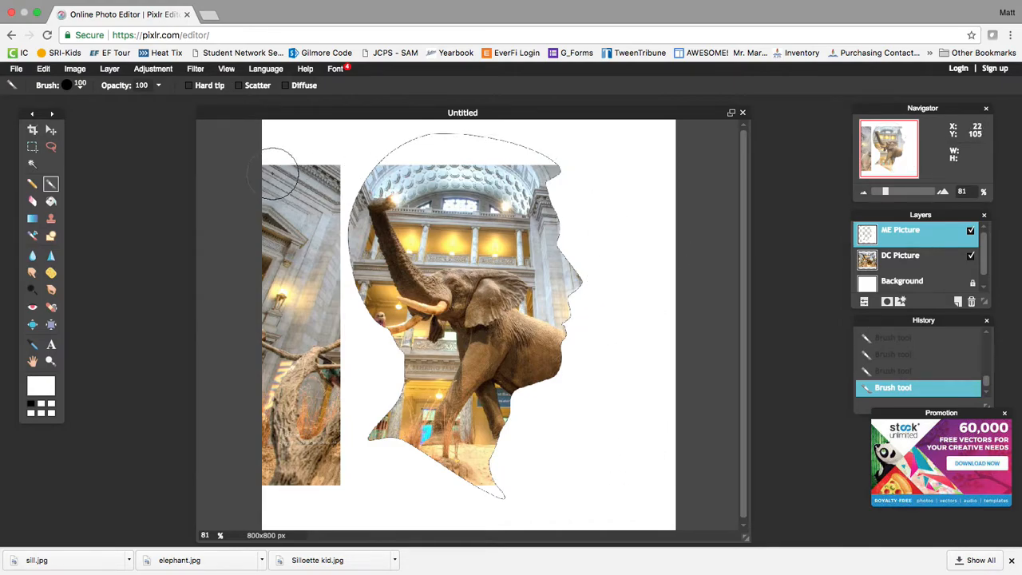
mouse_move(316, 142)
mouse_down()
mouse_move(327, 474)
mouse_move(317, 479)
mouse_move(278, 476)
mouse_move(267, 410)
mouse_move(274, 221)
mouse_move(290, 167)
mouse_up()
drag(306, 404, 304, 479)
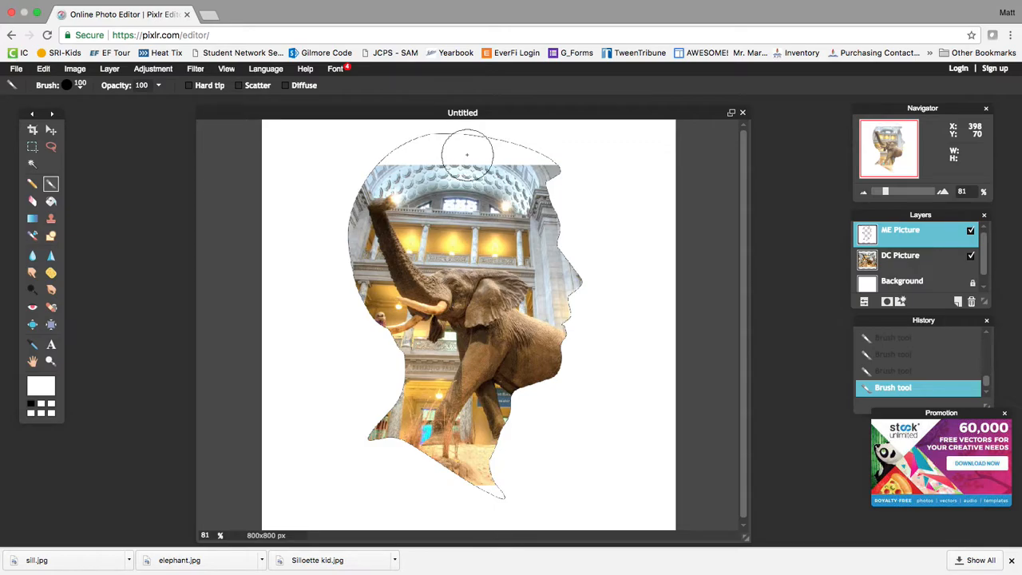
On the DC Picture layer, drag the elephant photo lower inside the silhouette.
click(909, 257)
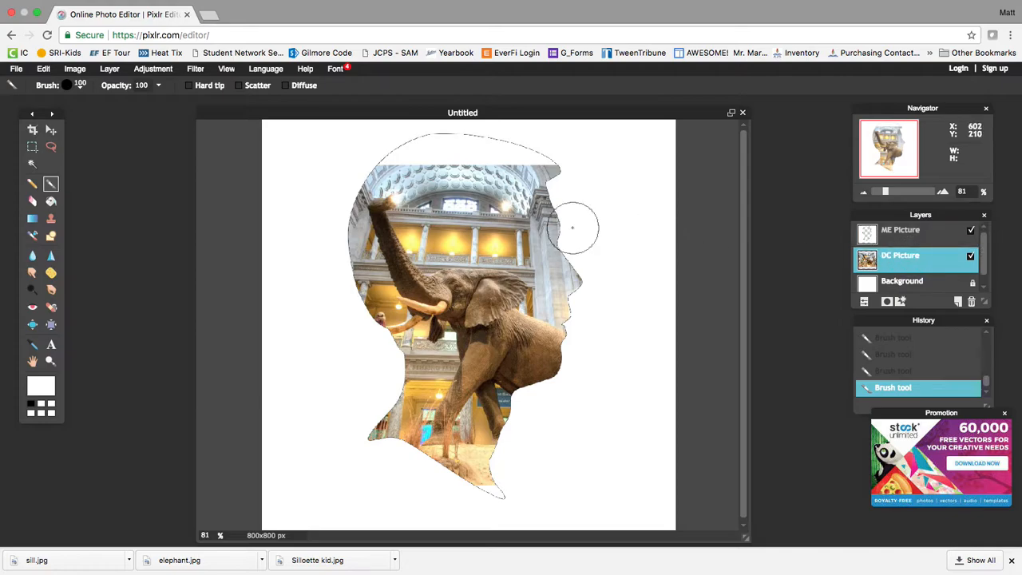
click(50, 131)
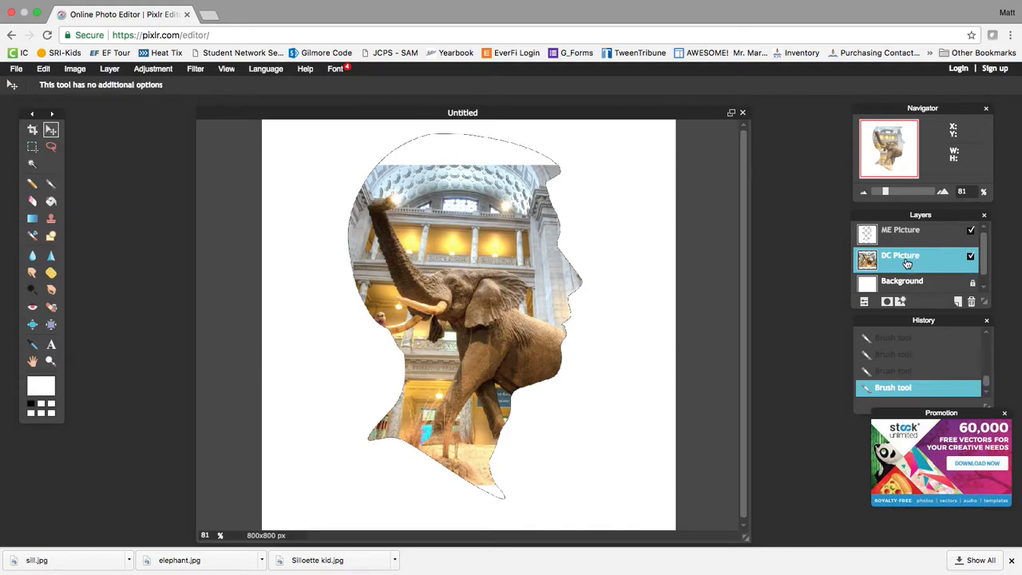
drag(434, 233, 418, 199)
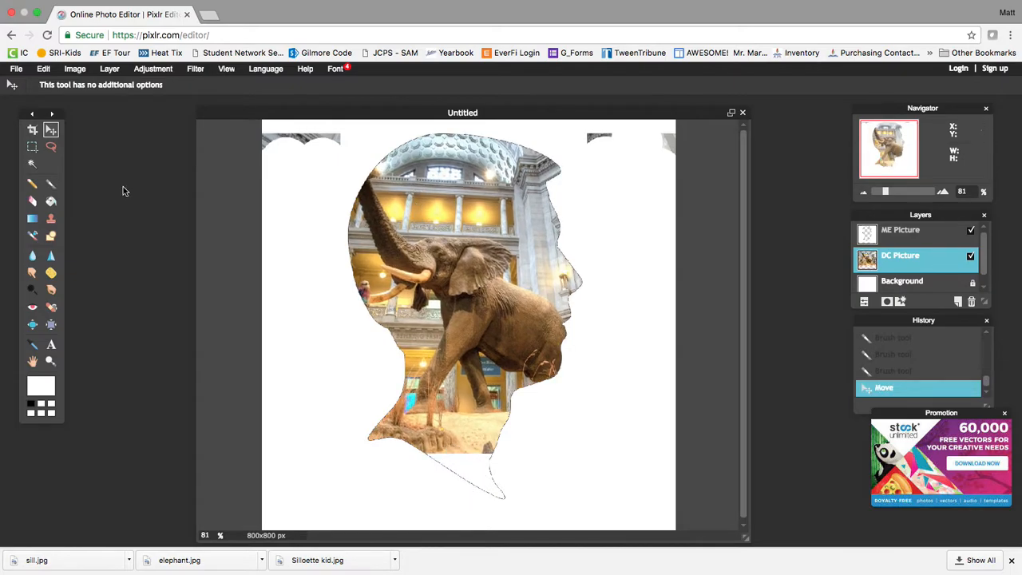
Enlarge the photo with Free transform from both corners, recentre it and apply.
click(43, 72)
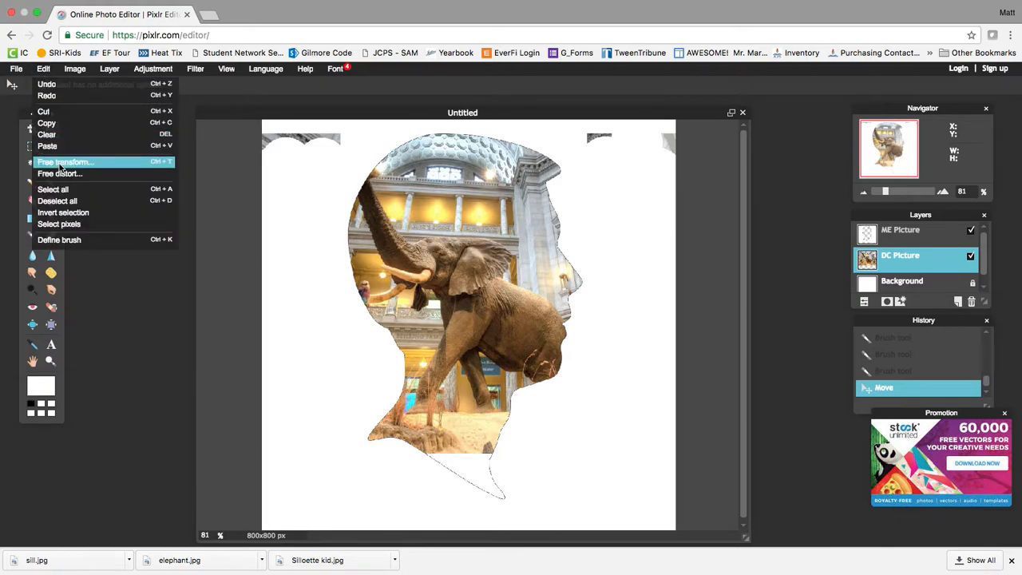
click(61, 165)
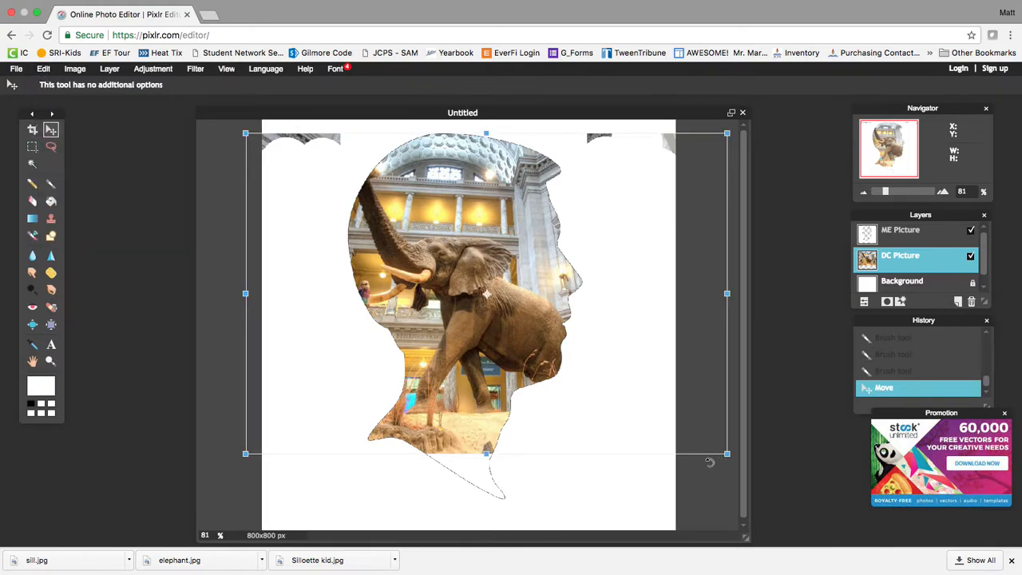
drag(727, 454, 760, 501)
drag(500, 281, 506, 296)
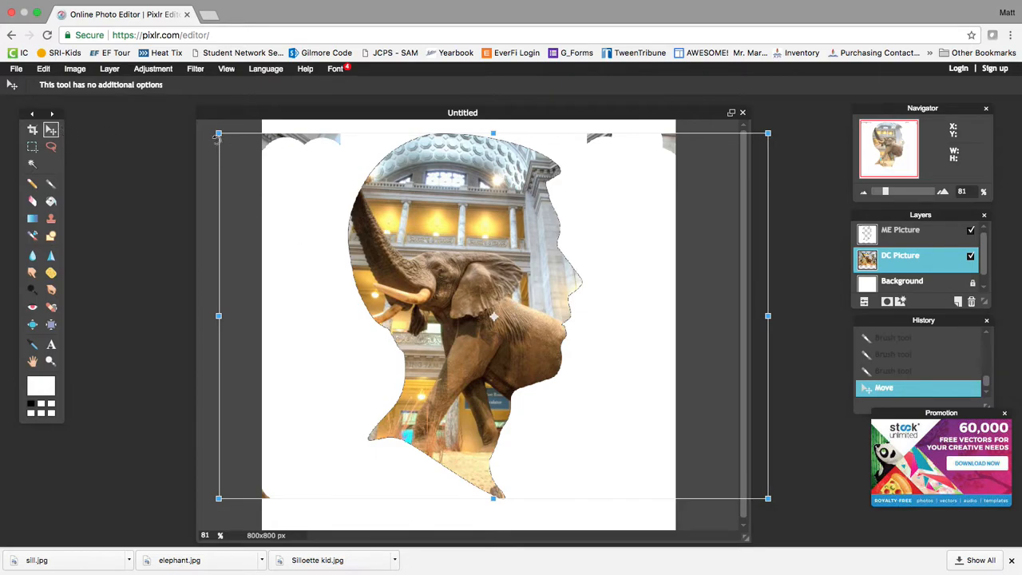
drag(217, 133, 208, 125)
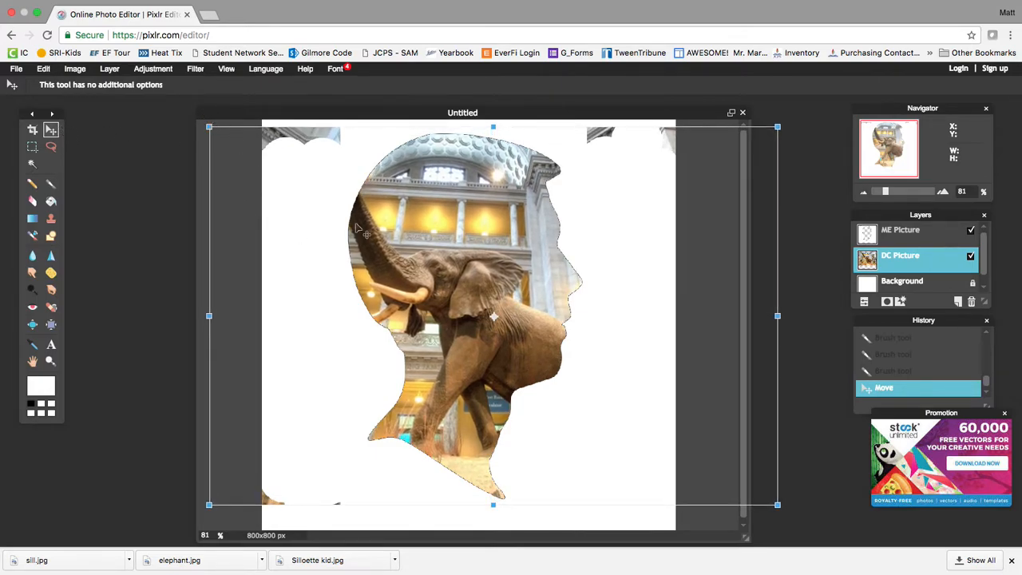
drag(459, 270, 458, 266)
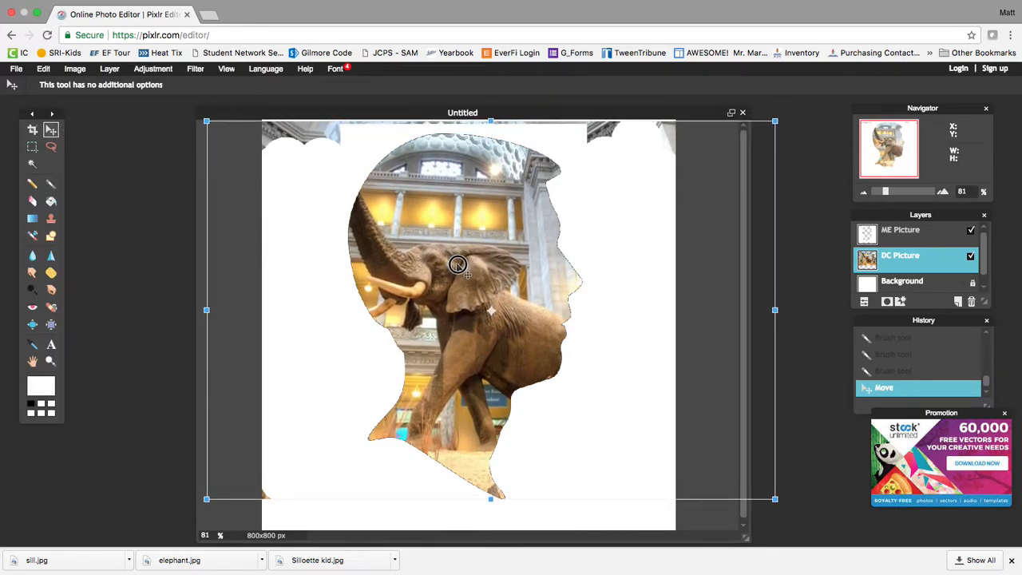
key(Return)
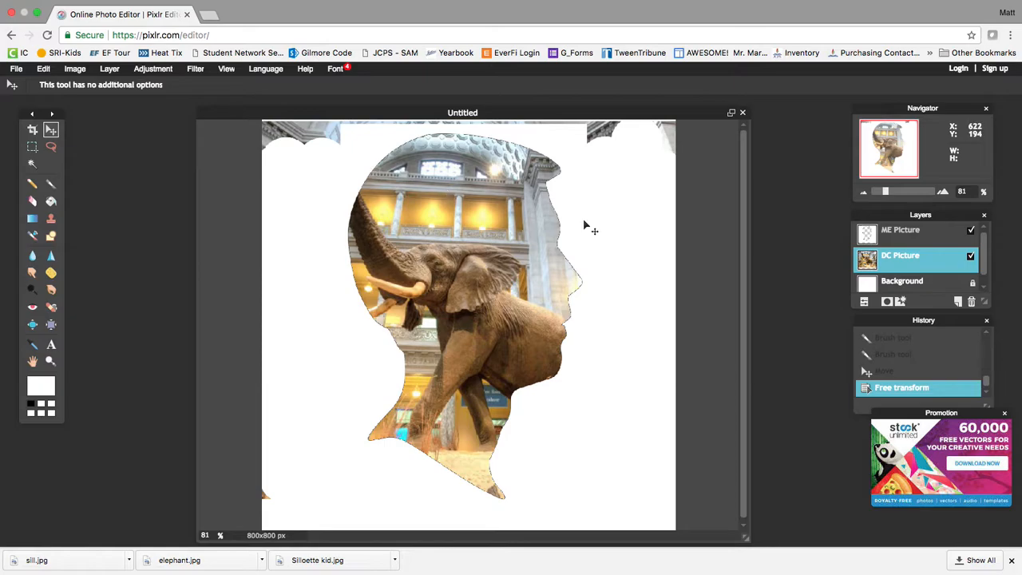
click(900, 236)
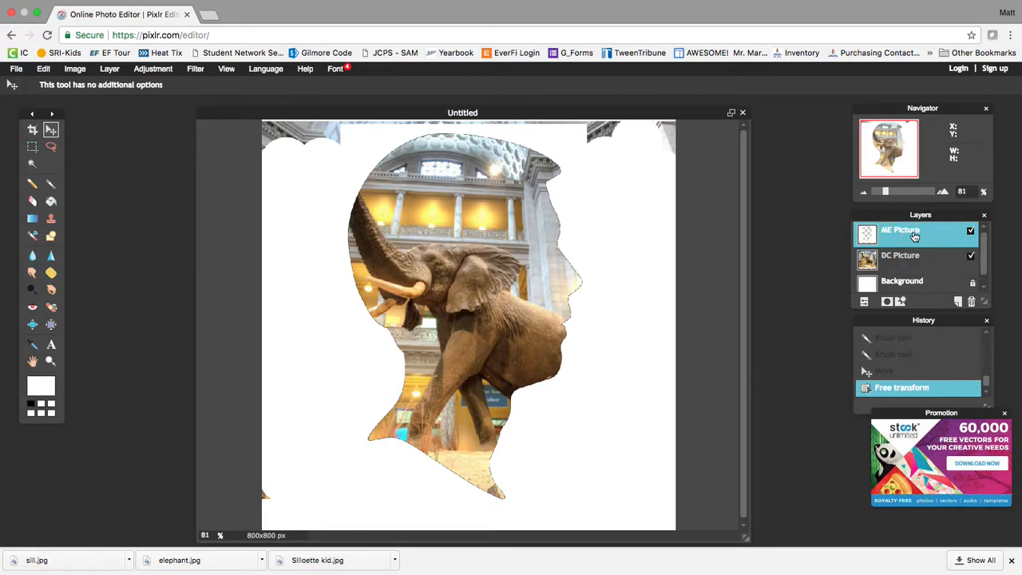
Brush white over the photo scraps at the top-left and bottom-left canvas edges.
click(50, 183)
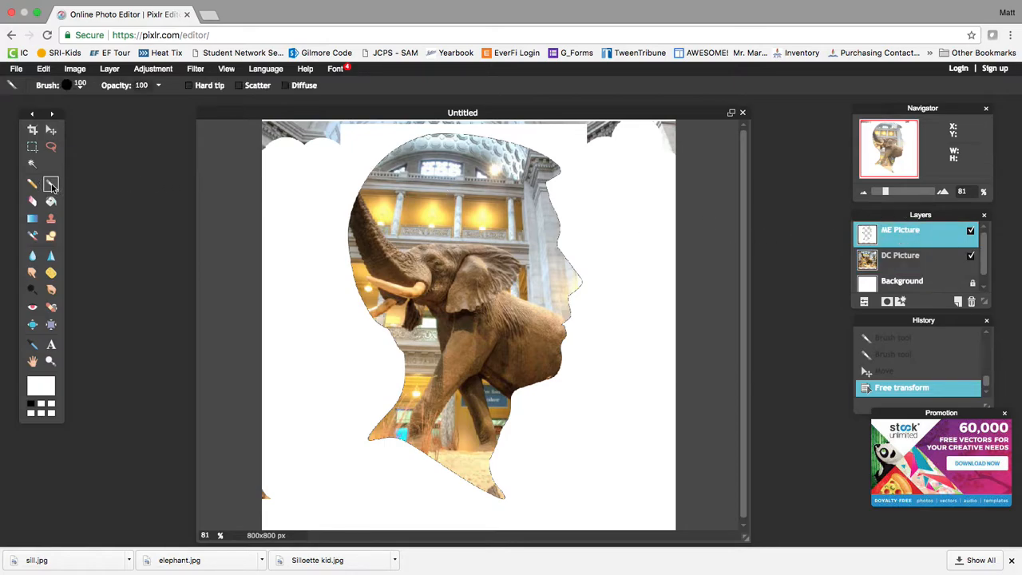
mouse_move(267, 167)
mouse_down()
mouse_move(269, 154)
mouse_move(311, 128)
mouse_move(422, 103)
mouse_move(532, 114)
mouse_move(674, 151)
mouse_up()
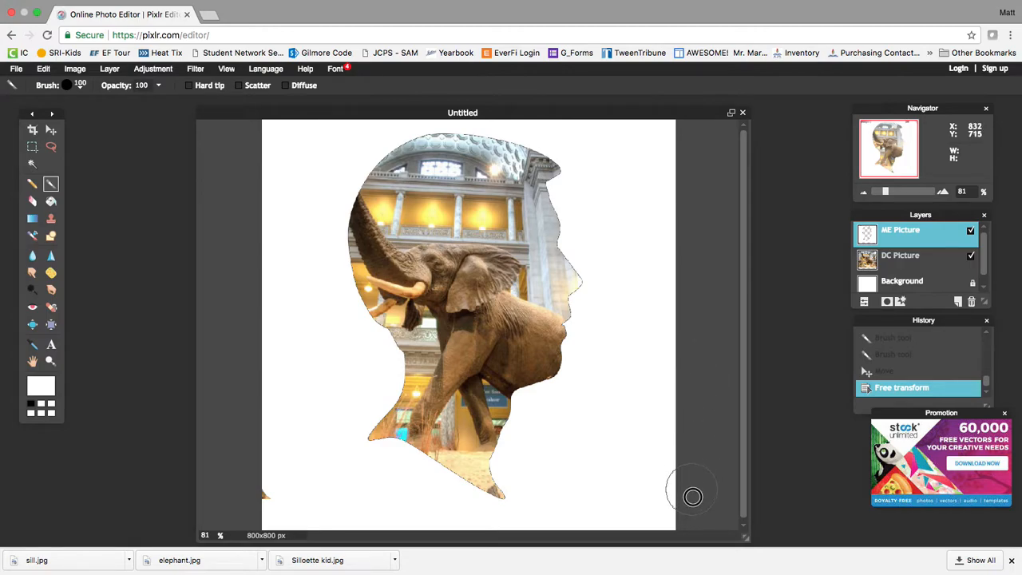
mouse_move(611, 532)
mouse_down()
mouse_move(503, 538)
mouse_move(282, 520)
mouse_move(265, 487)
mouse_move(258, 415)
mouse_move(266, 100)
mouse_up()
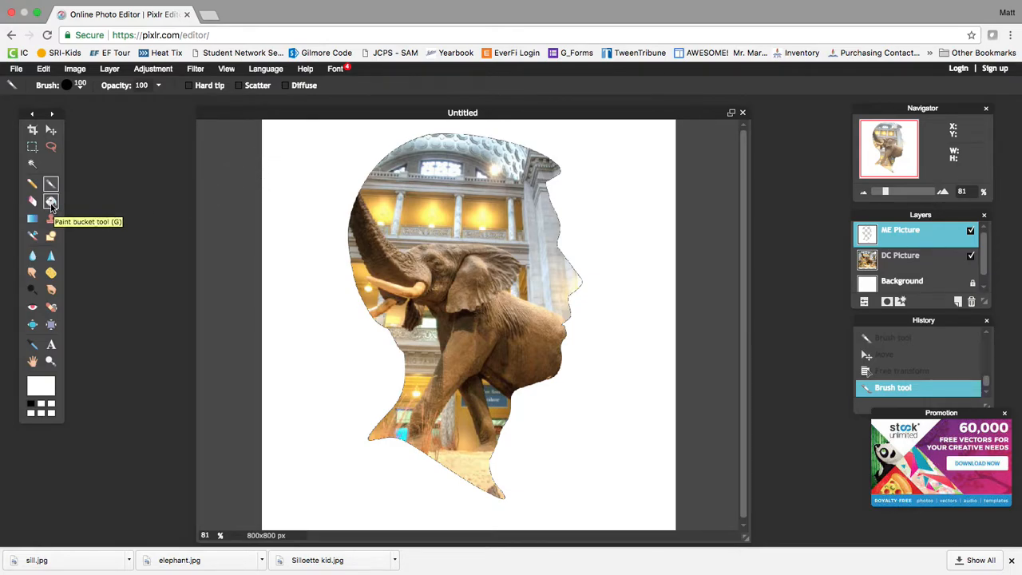
Fill the white area around the silhouette with black (000000) using the Paint Bucket.
click(51, 203)
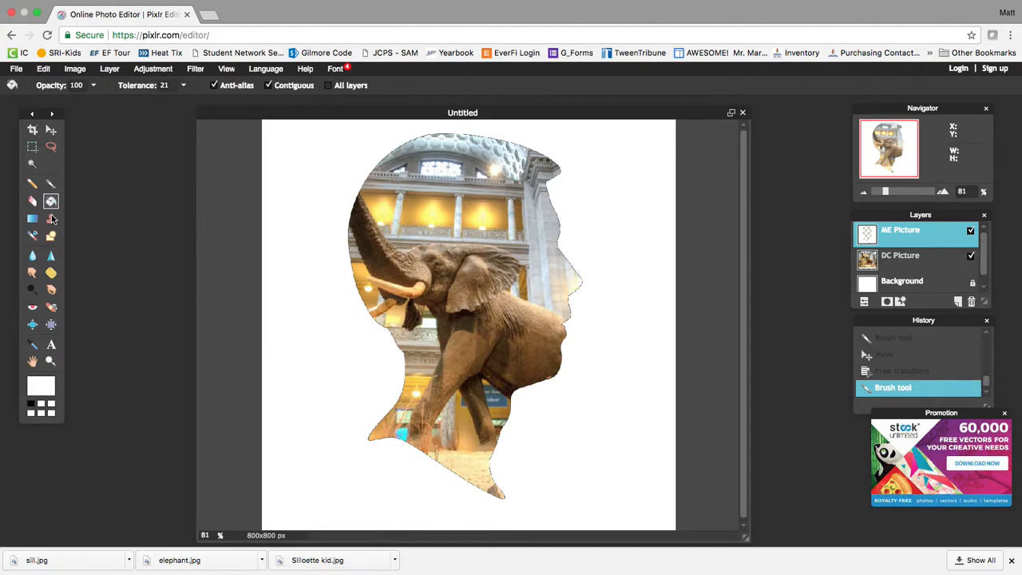
click(40, 389)
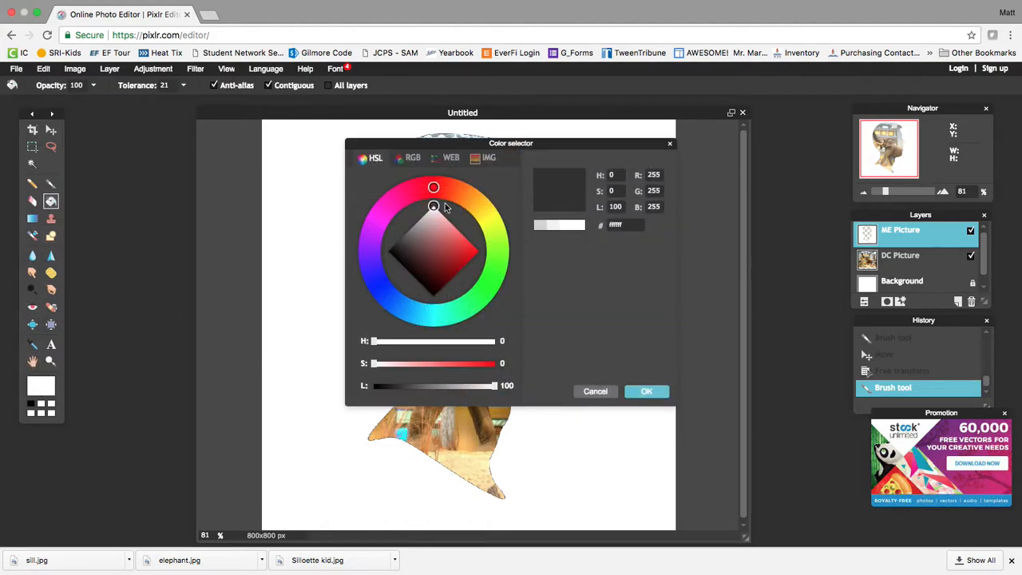
mouse_move(435, 236)
mouse_down()
mouse_move(393, 255)
mouse_move(410, 238)
mouse_move(435, 239)
mouse_move(403, 260)
mouse_move(360, 264)
mouse_up()
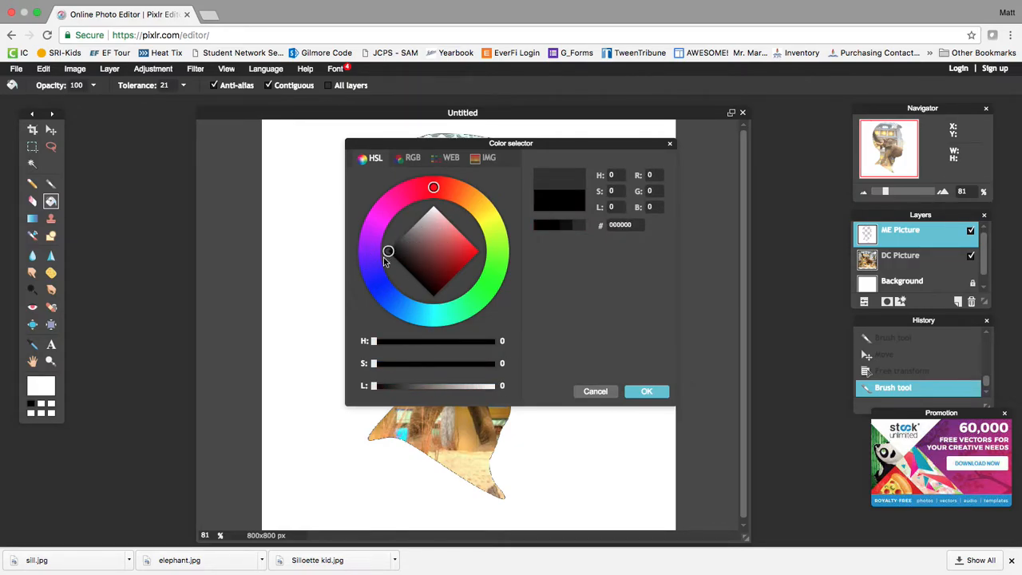
click(646, 392)
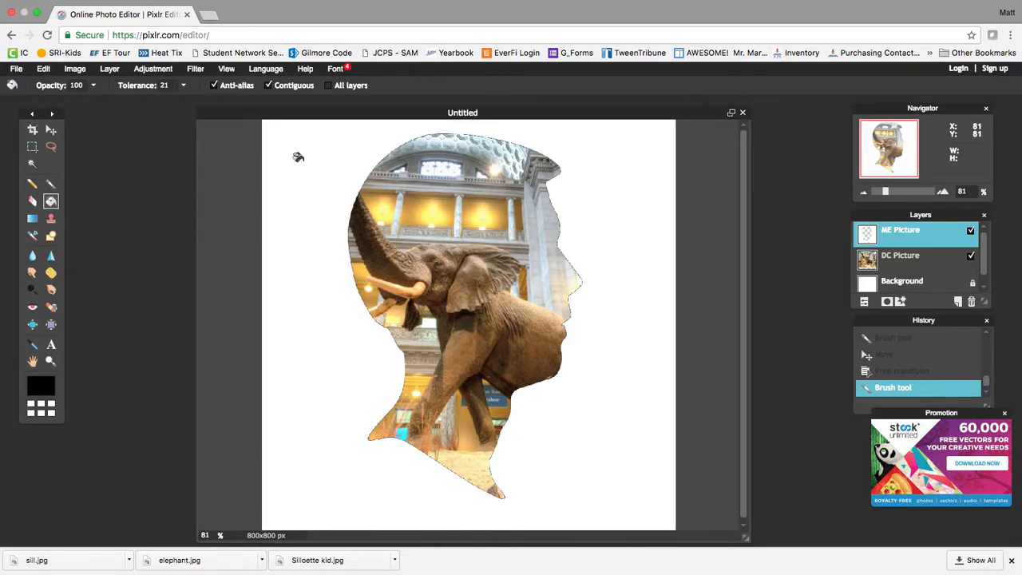
click(298, 158)
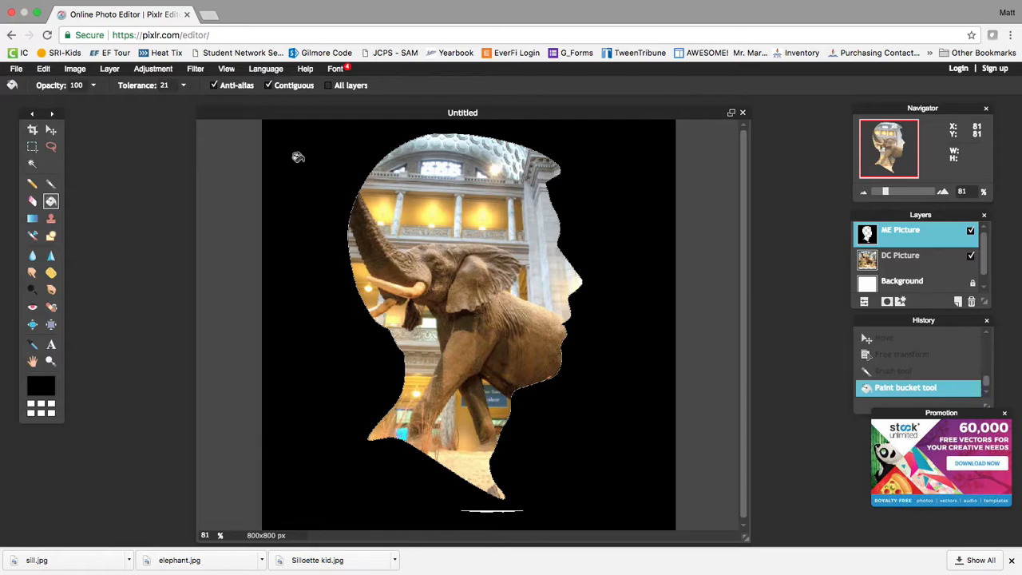
Brush black over the thin white line at the bottom of the canvas.
click(50, 184)
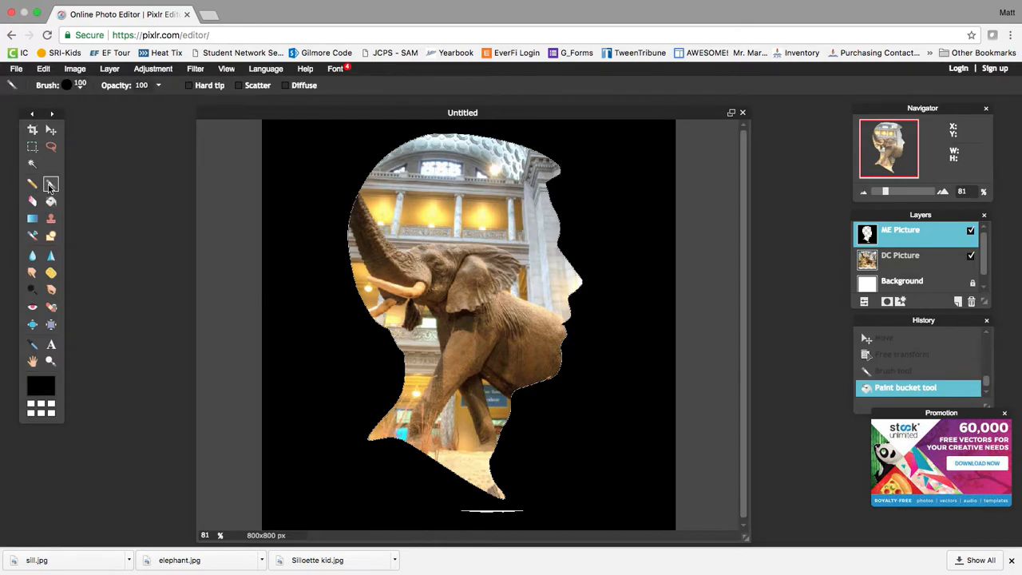
drag(456, 520, 516, 529)
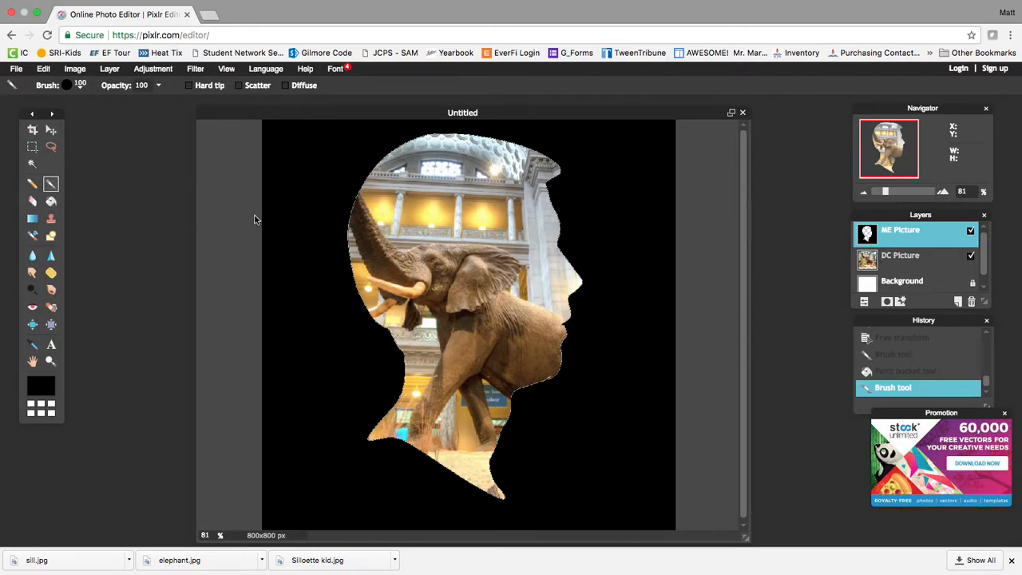
Add a text box on the left and type the person's full name, fixing a typo.
click(51, 347)
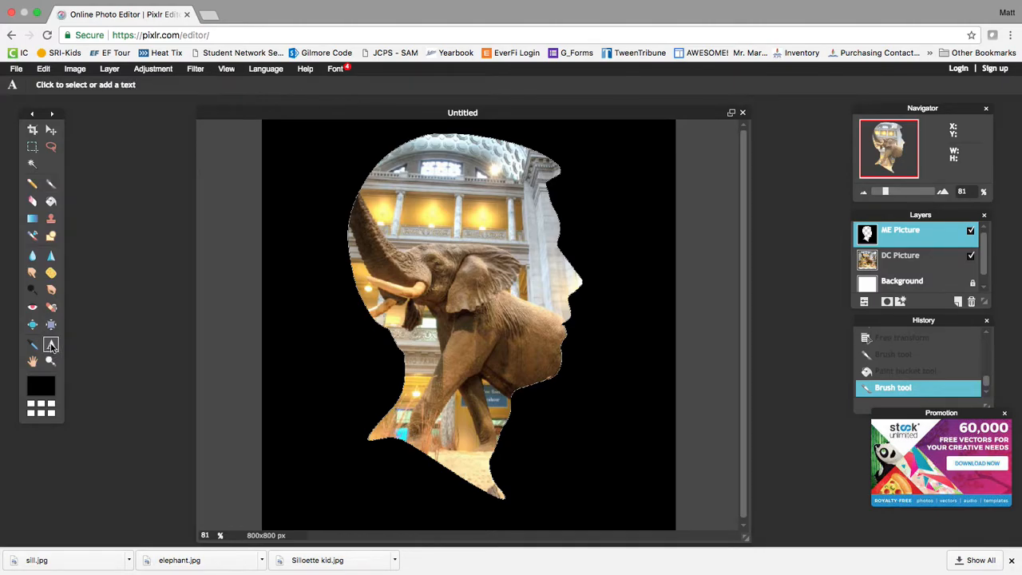
click(283, 380)
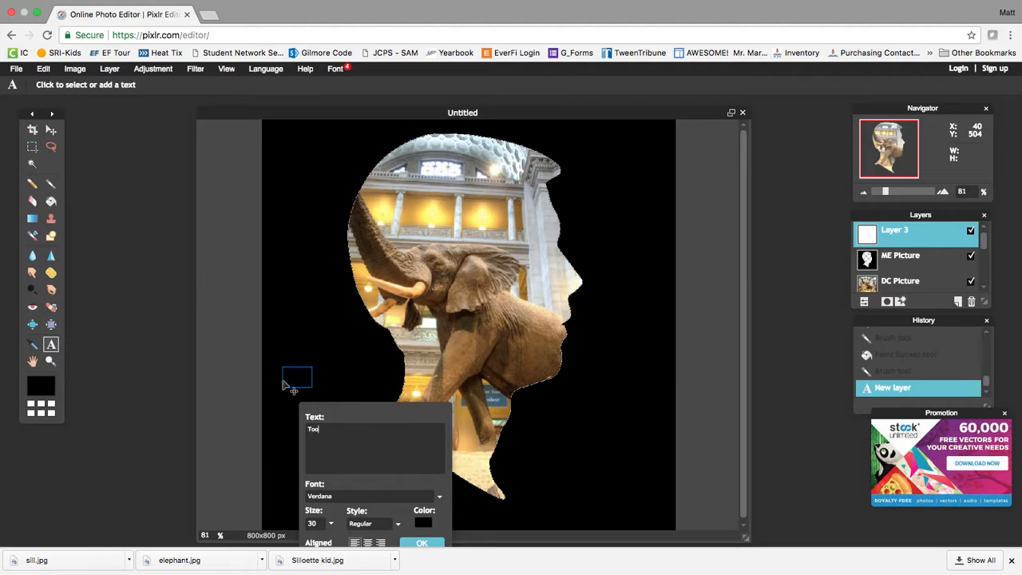
Make the caption text white and keep the Regular style.
click(422, 522)
click(435, 231)
drag(436, 230, 434, 210)
click(647, 391)
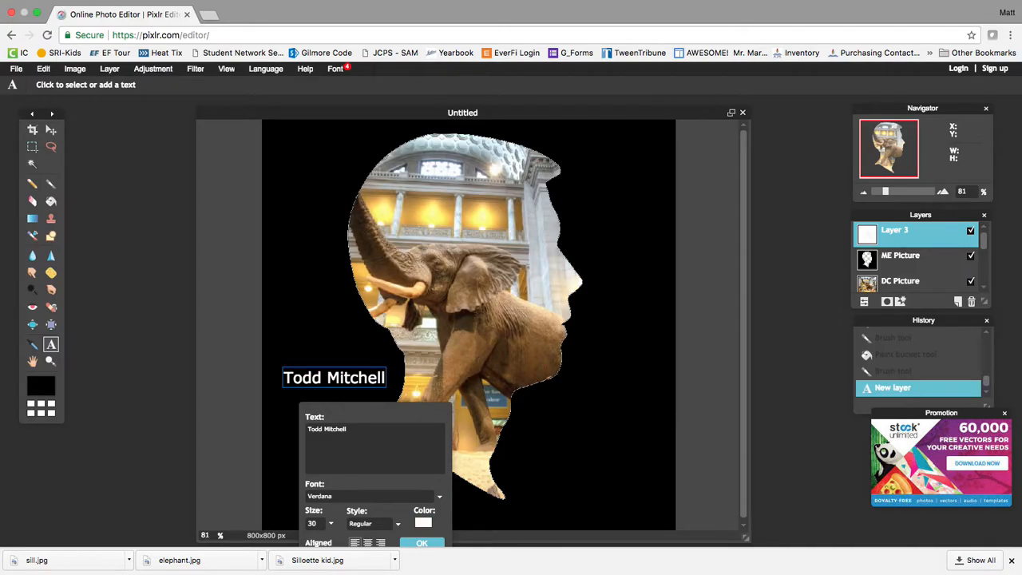
click(375, 526)
drag(388, 422, 641, 242)
click(600, 402)
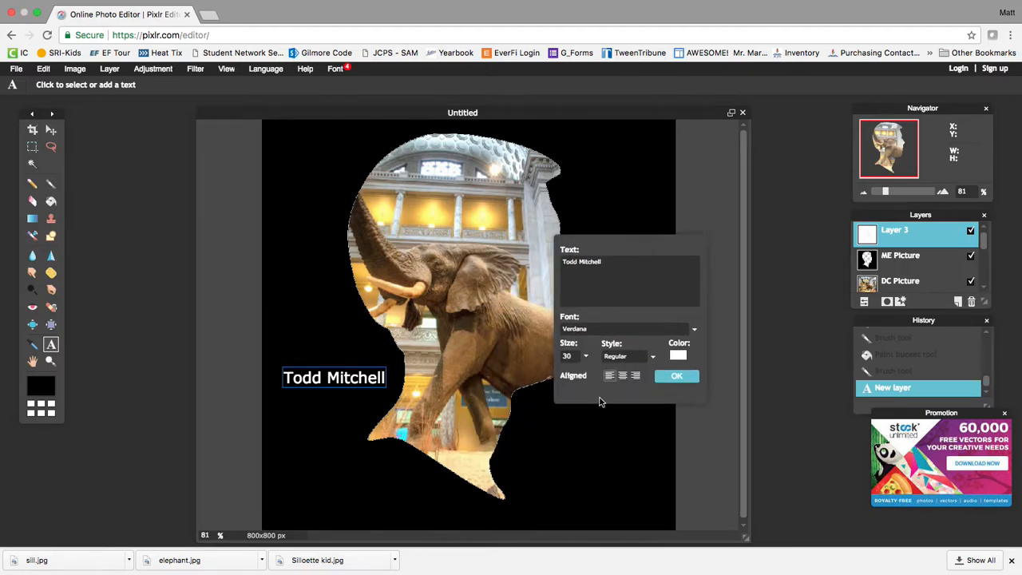
Set the caption font to KufiStandardGK and move it below the head.
click(612, 329)
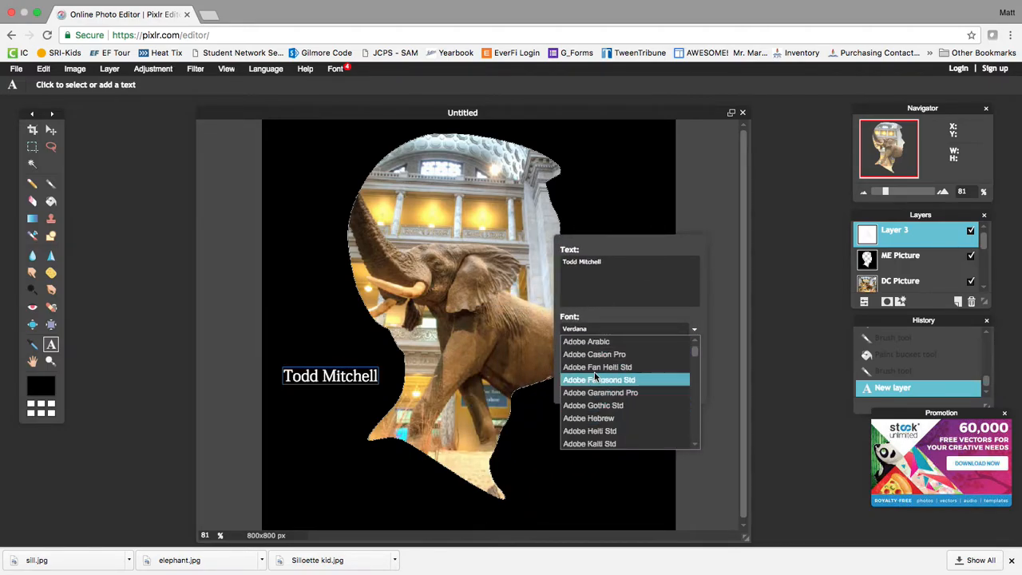
drag(694, 352, 695, 396)
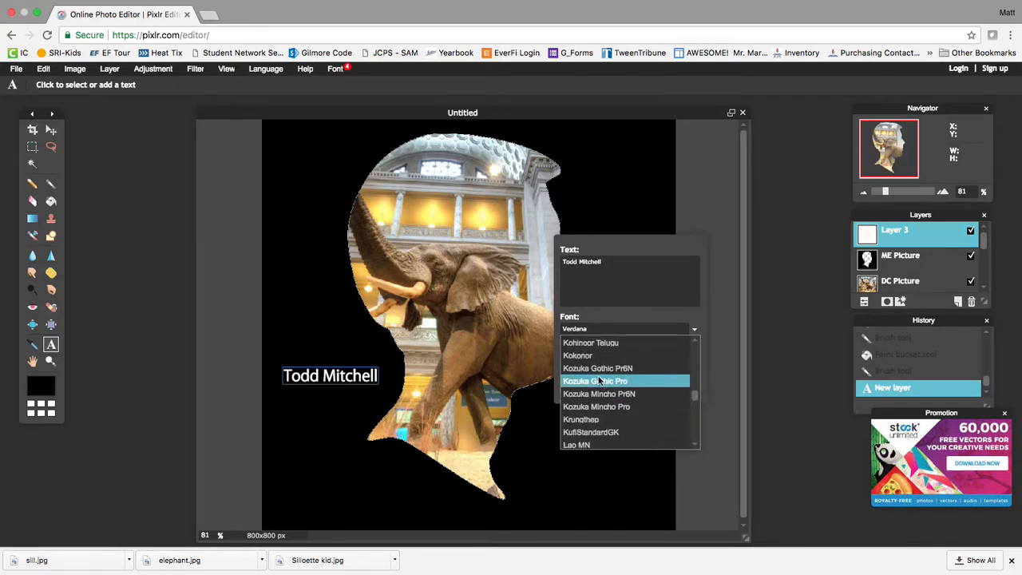
click(601, 433)
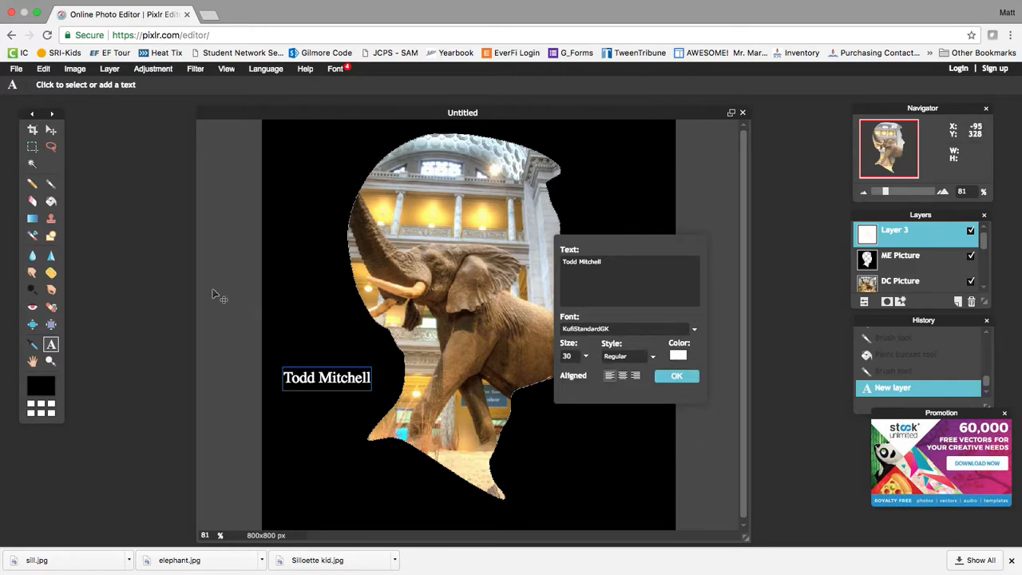
click(51, 130)
drag(311, 389, 385, 507)
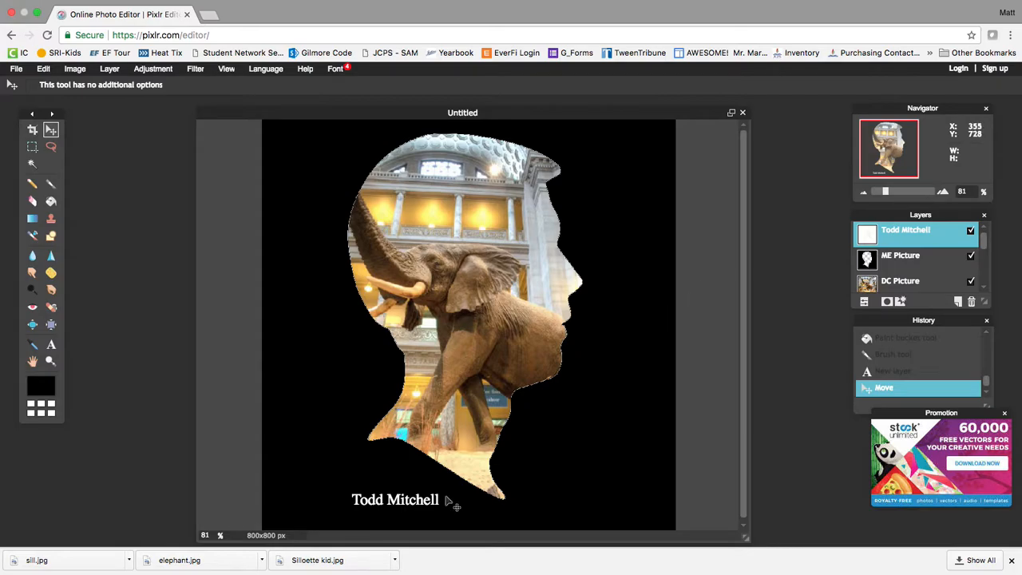
Turn on Outer glow in the ME Picture layer's Layer styles.
click(906, 258)
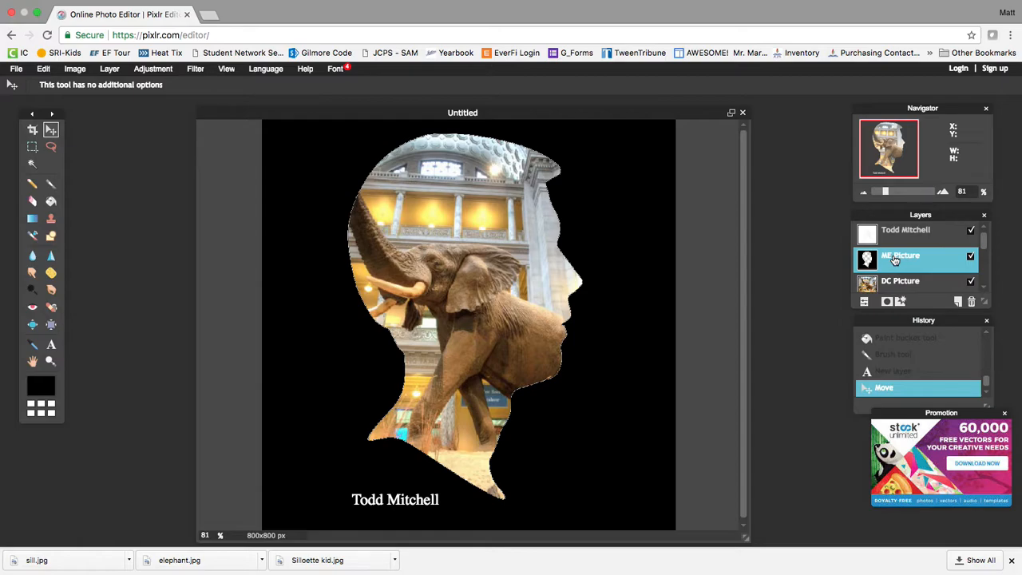
right_click(896, 260)
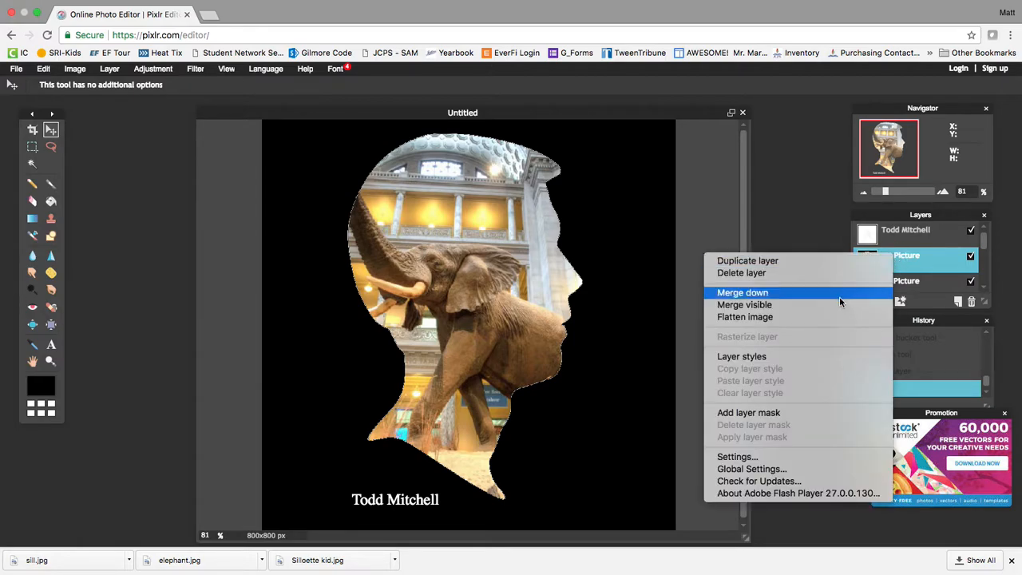
click(798, 357)
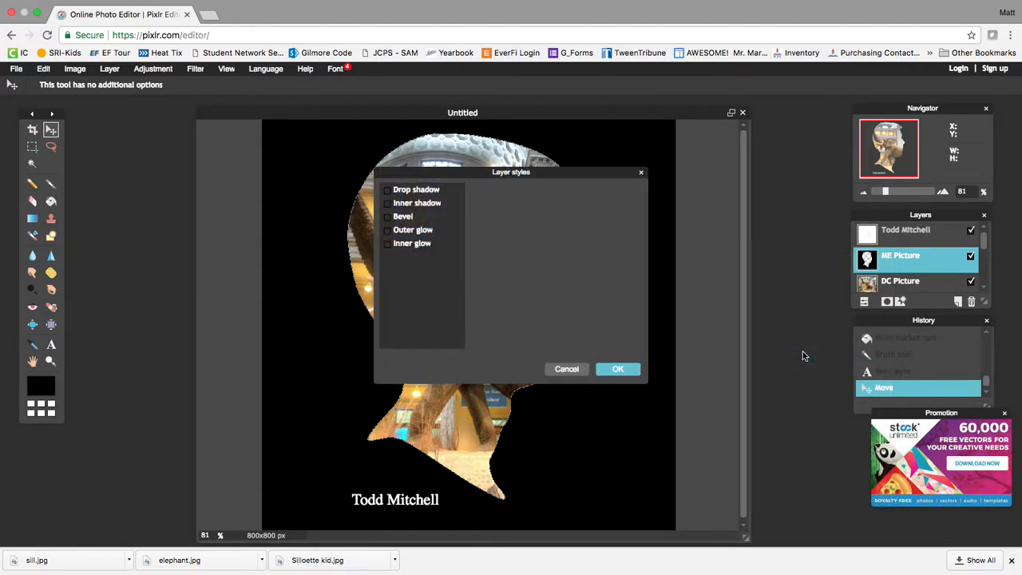
drag(415, 173, 637, 136)
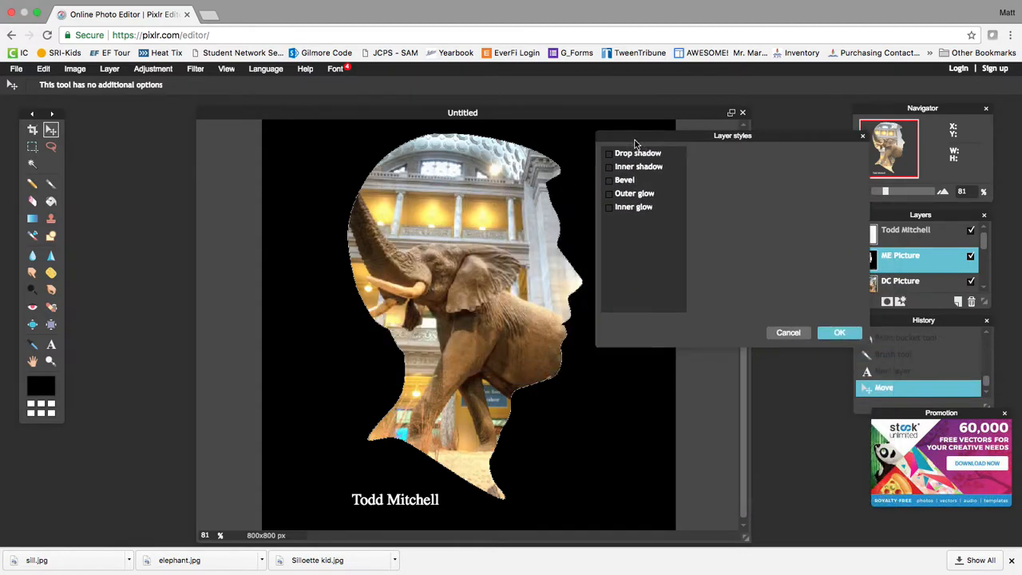
click(610, 197)
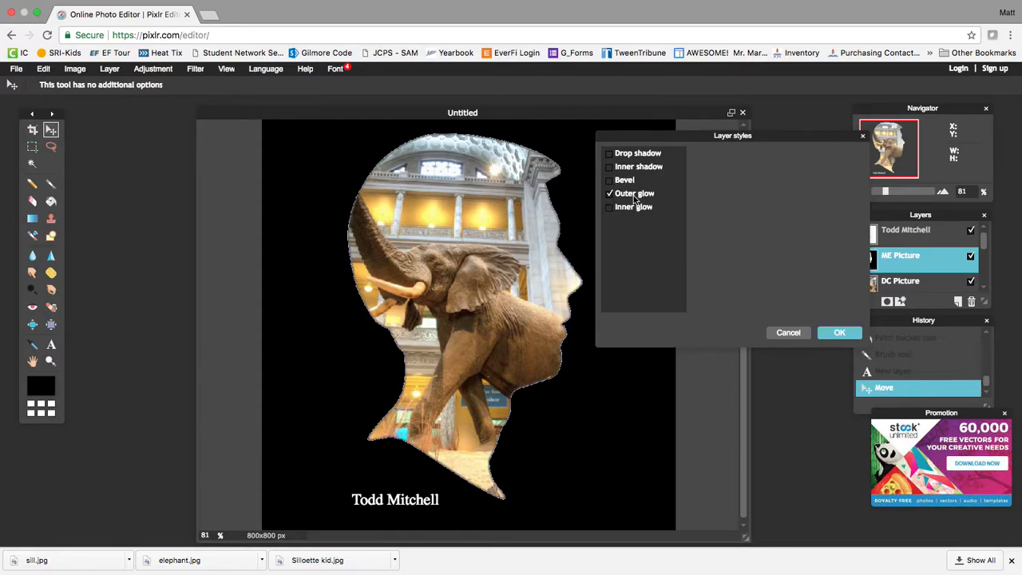
click(635, 198)
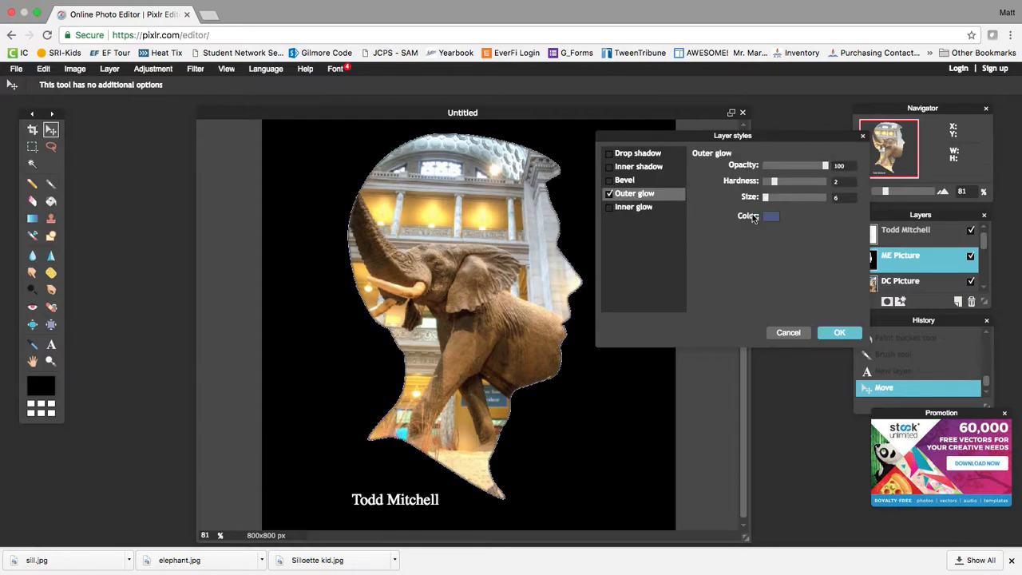
Set the glow to colour 0051ff, hardness 10, size 8, and apply it.
click(772, 218)
drag(662, 204, 715, 204)
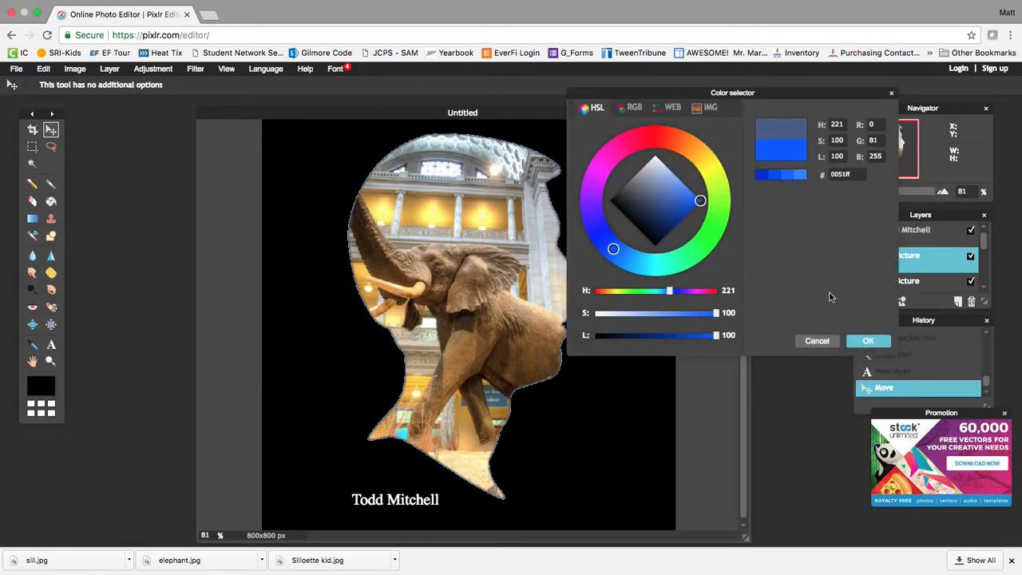
click(871, 341)
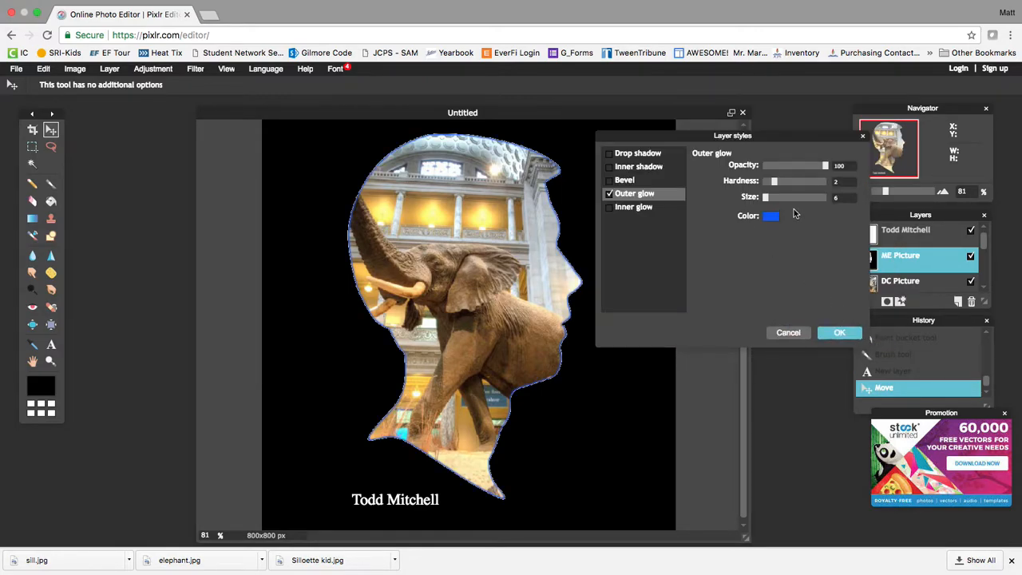
drag(775, 182, 834, 185)
mouse_move(766, 198)
mouse_down()
mouse_move(791, 199)
mouse_move(768, 202)
mouse_up()
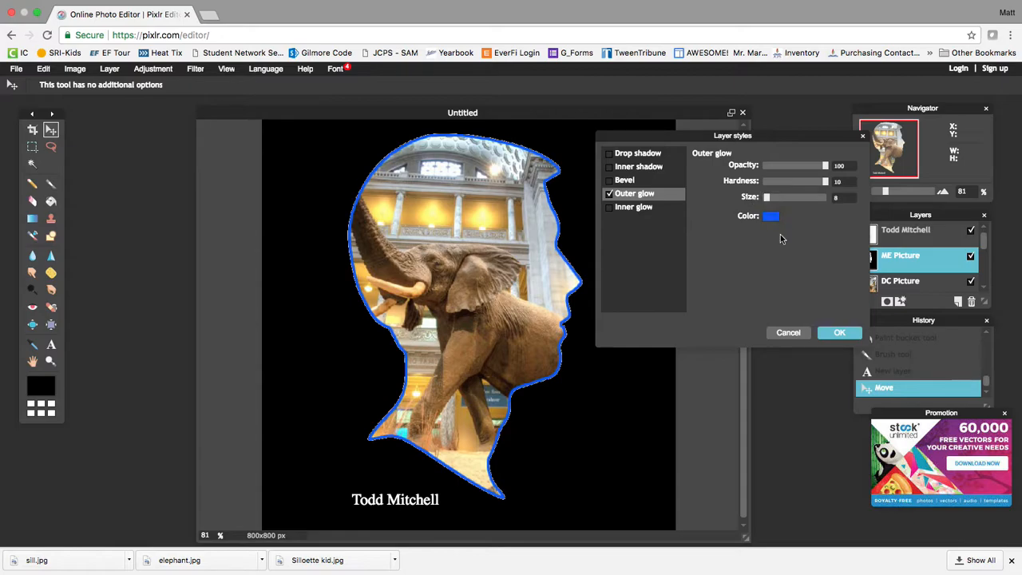
click(840, 333)
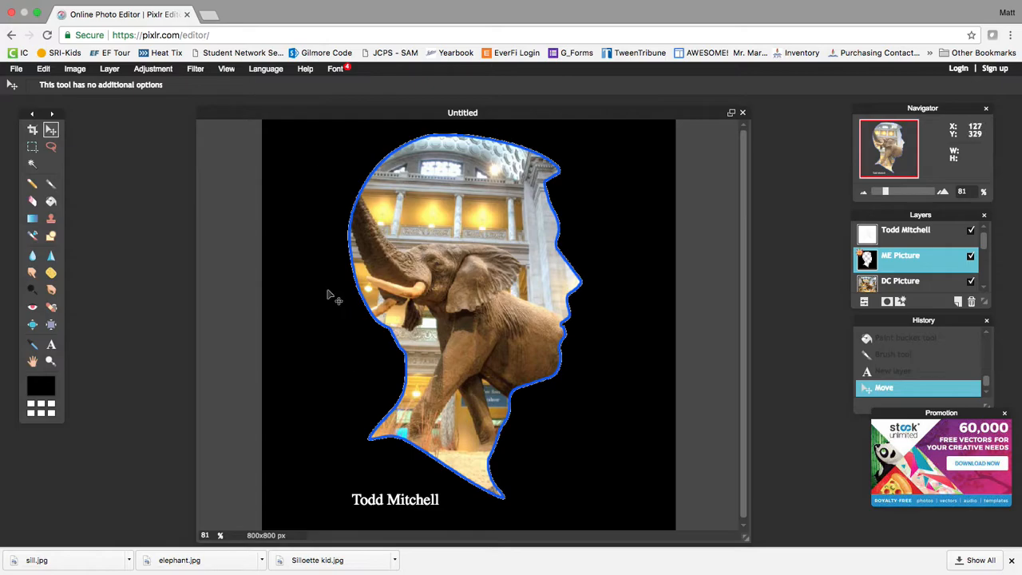
Save the image as a JPEG named 'First Last name' on the Desktop.
click(16, 71)
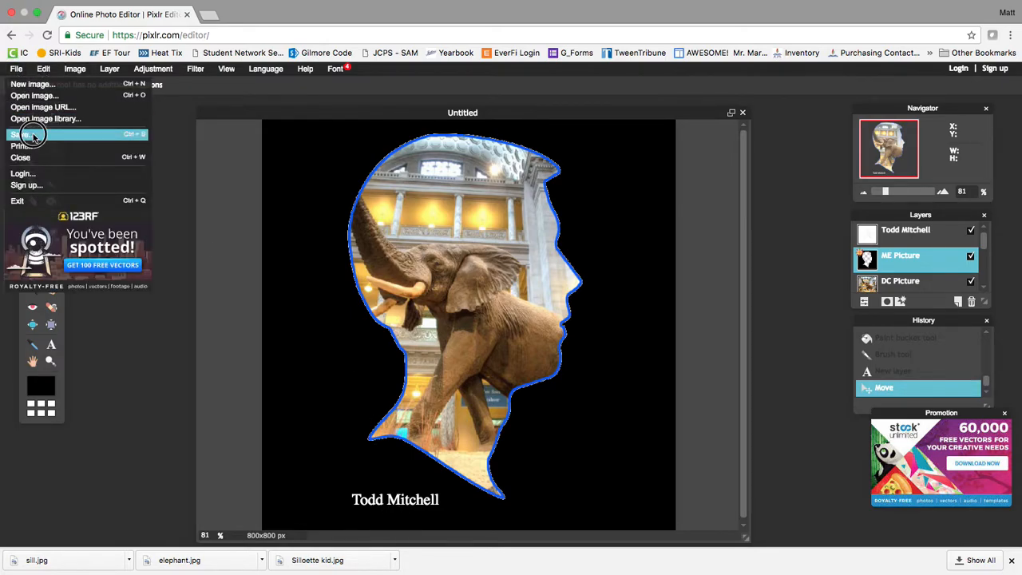
click(28, 134)
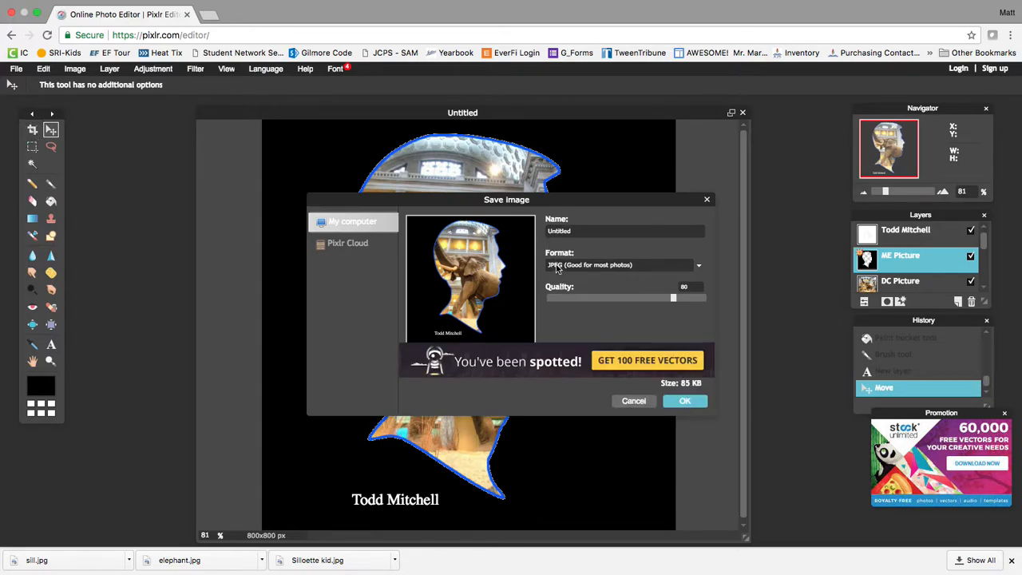
click(684, 402)
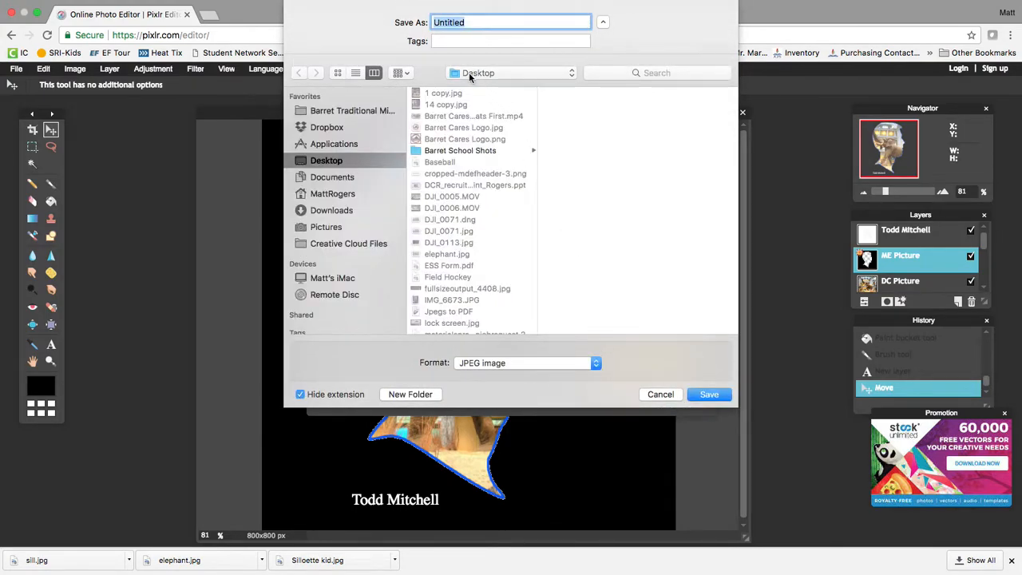
text(First Last name)
click(711, 394)
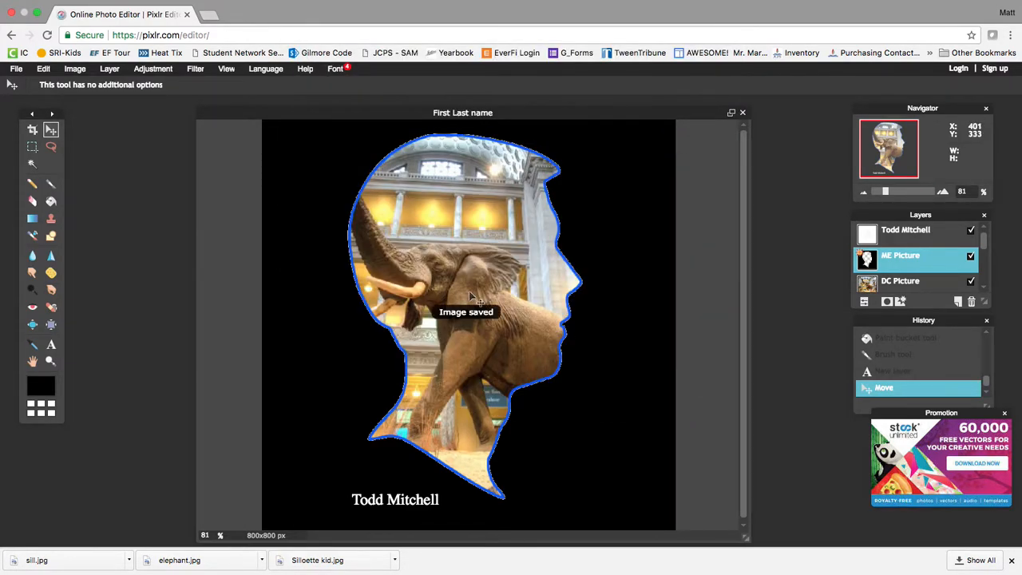